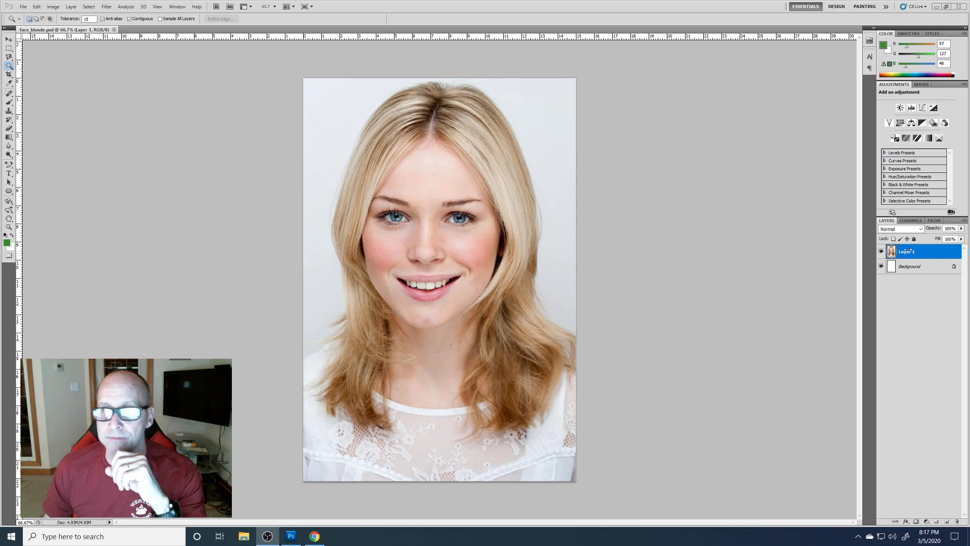
- Rename Layer 1 as "picture"
click(903, 252)
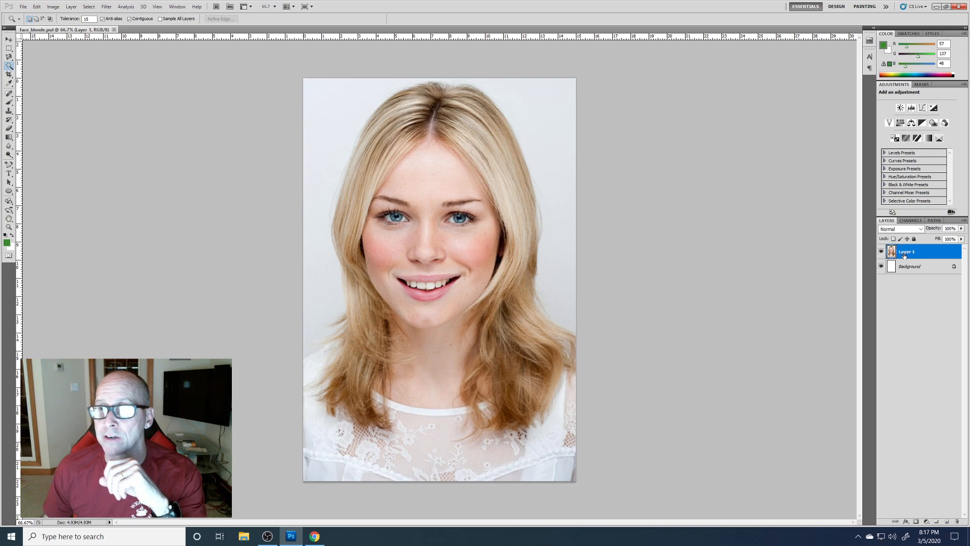
double_click(905, 255)
click(804, 143)
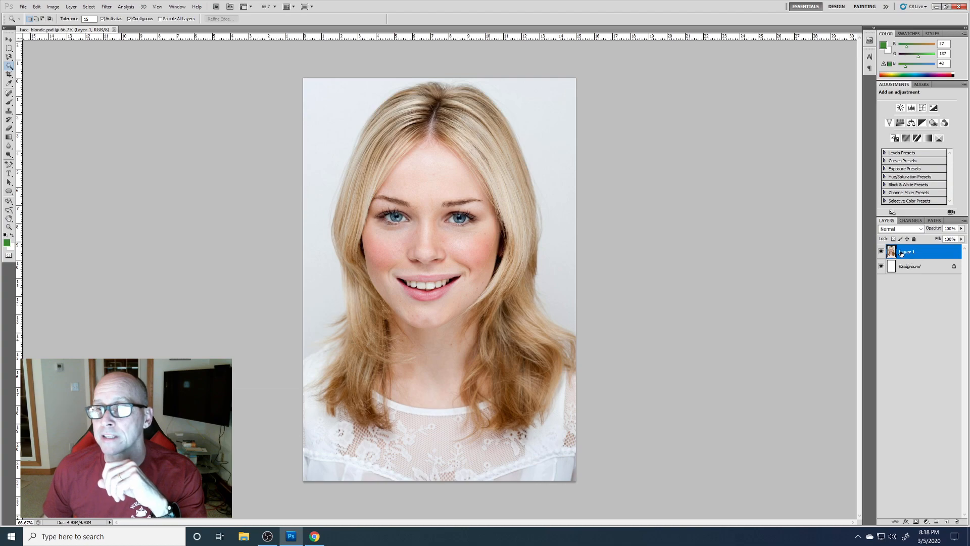
double_click(905, 251)
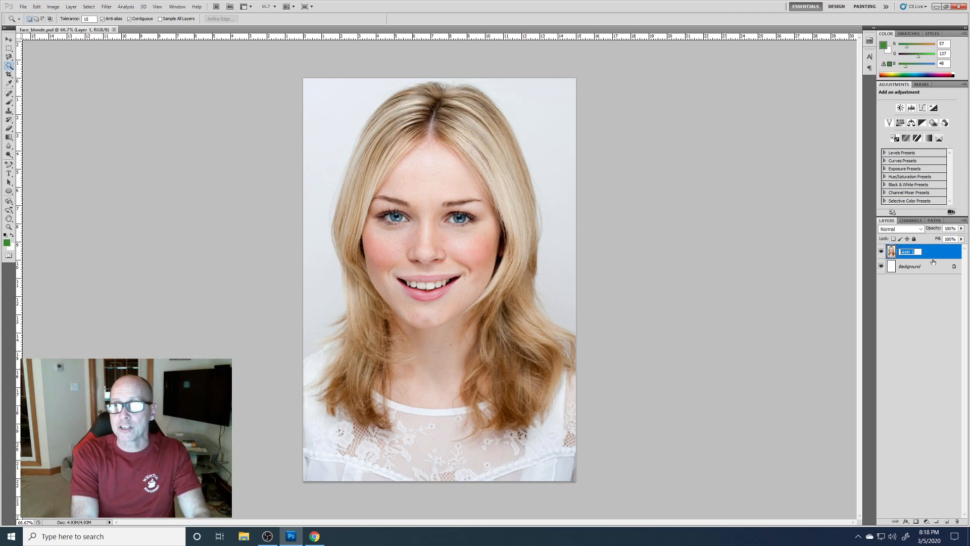
text(picture)
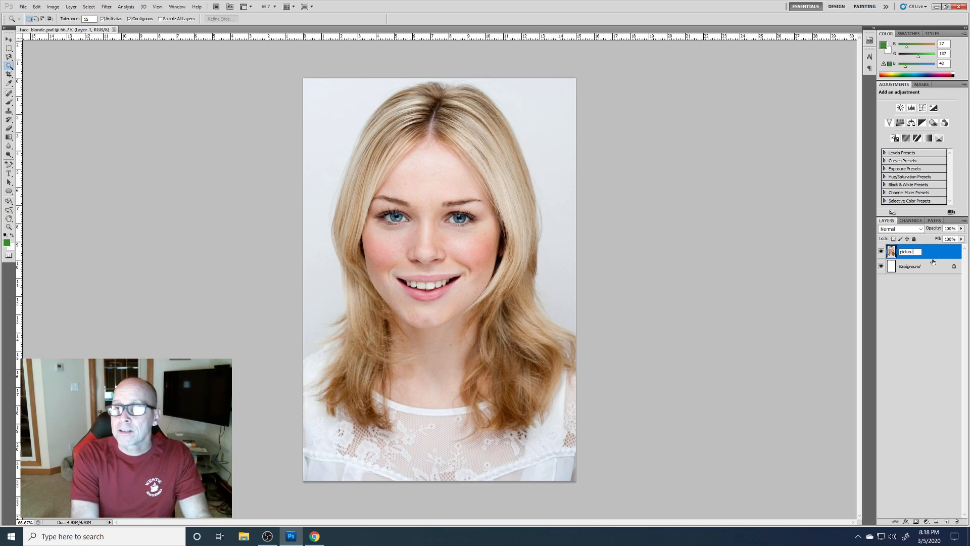
key(Return)
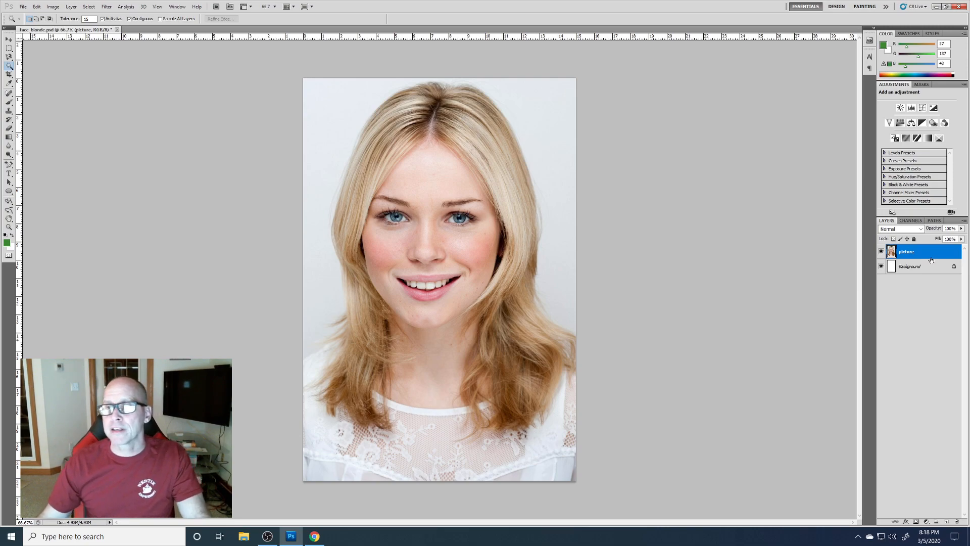
- Duplicate the picture layer, keeping the default name for the copy
right_click(932, 251)
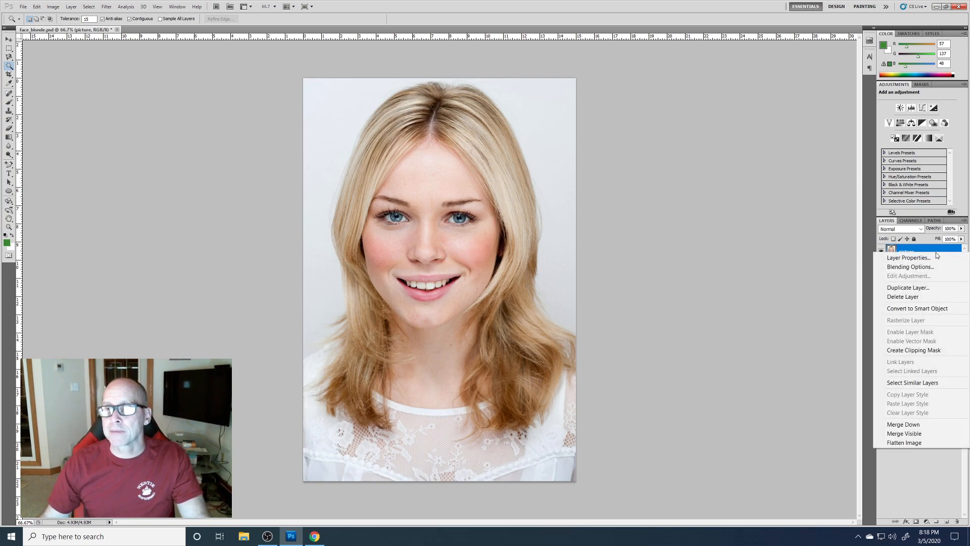
click(916, 288)
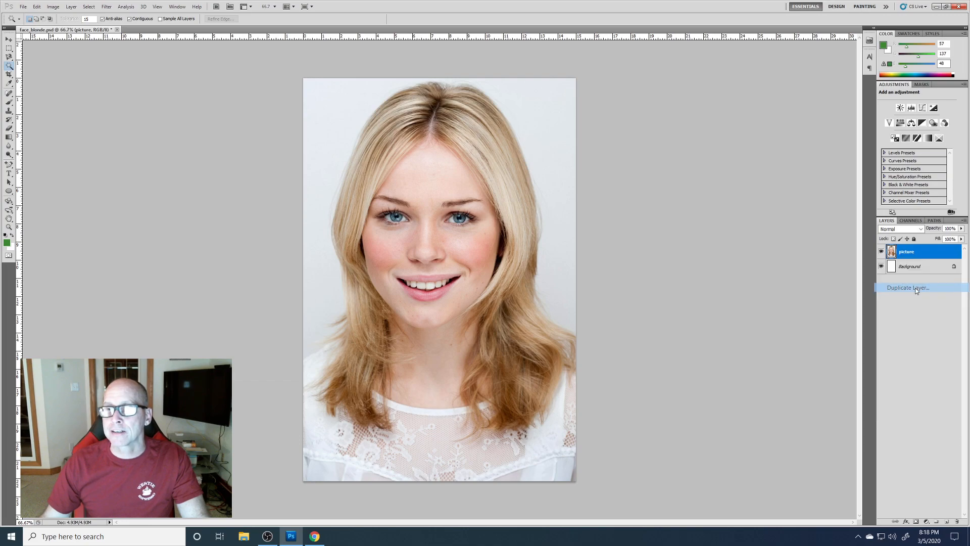
click(427, 125)
- Lock and hide the original picture layer, and make the picture copy layer active
click(908, 269)
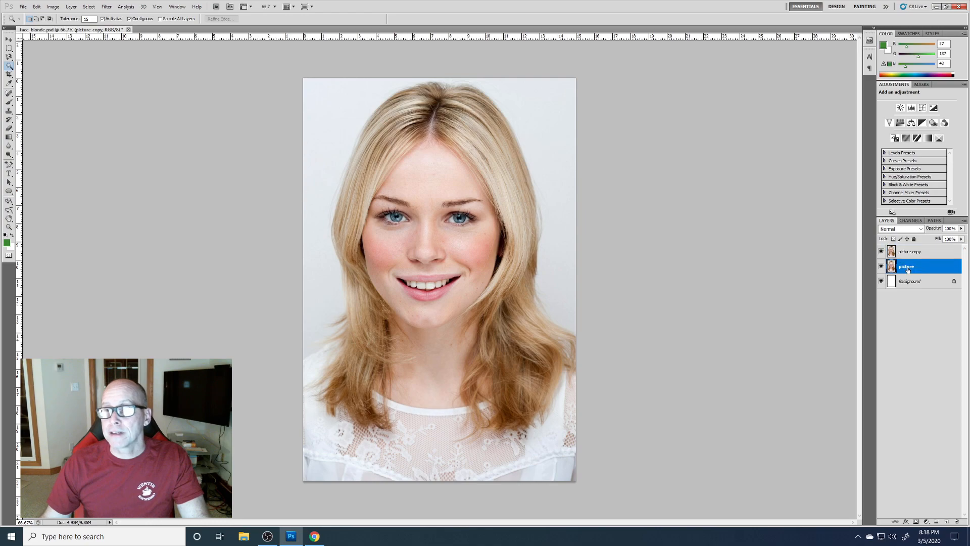
click(914, 239)
click(881, 266)
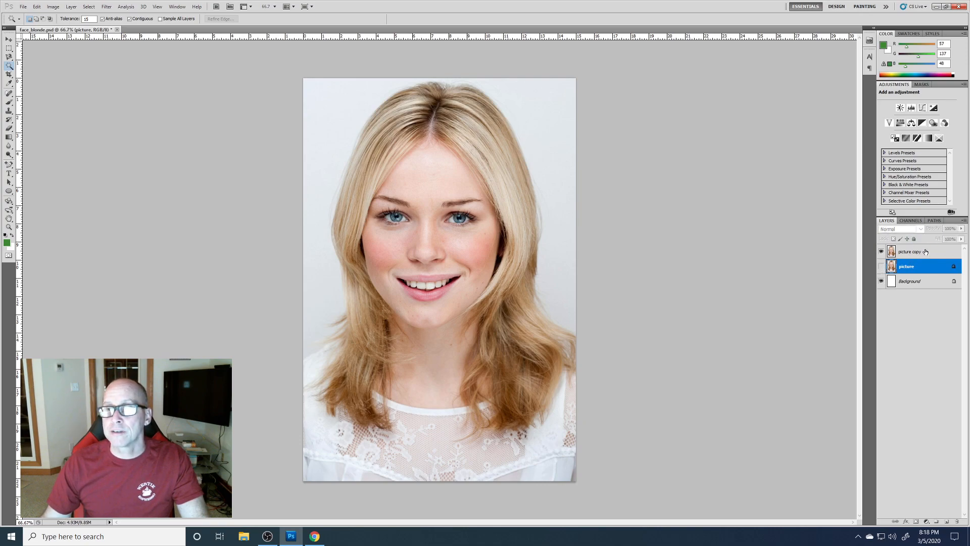
click(924, 251)
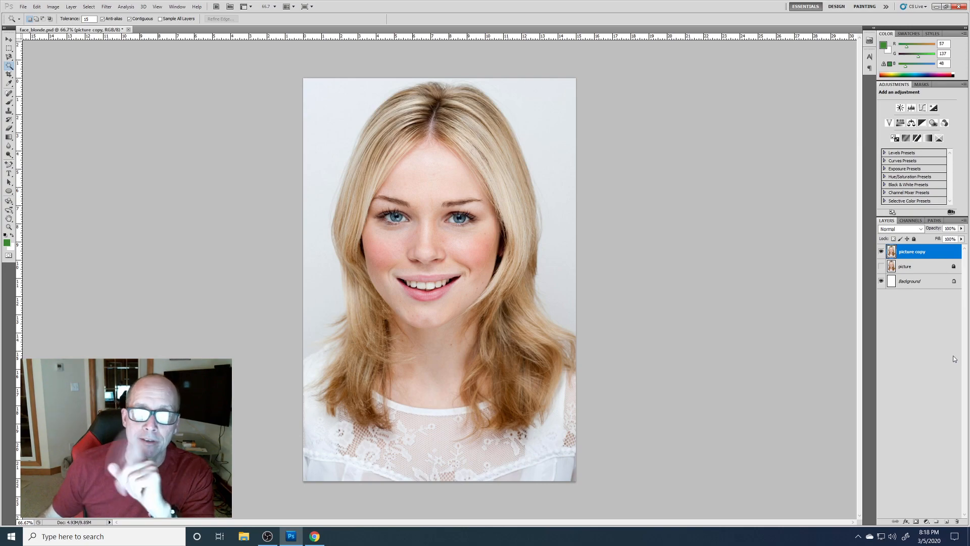
- Hide the History panel and display it again
click(177, 7)
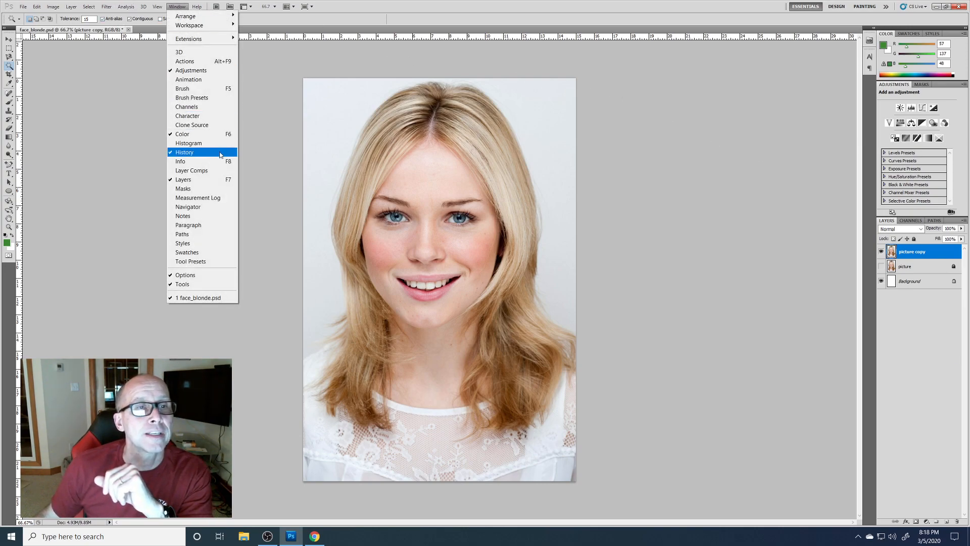
click(176, 153)
click(165, 6)
mouse_move(183, 9)
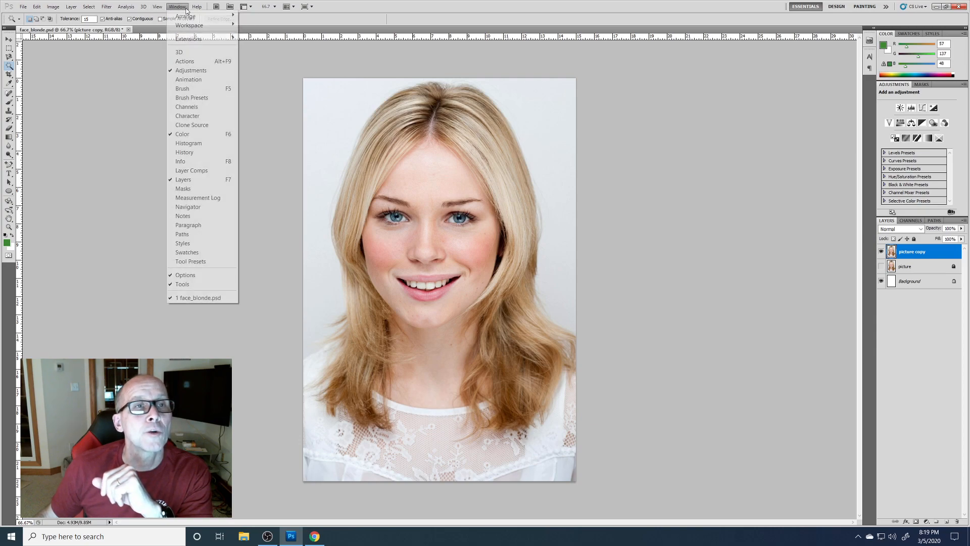
click(204, 152)
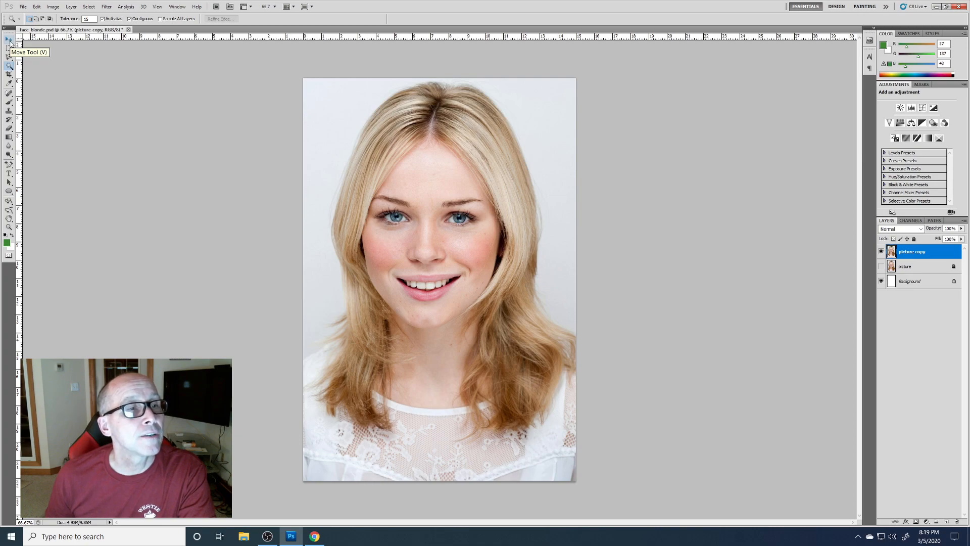
- Reset the foreground and background colours to the default black and white
click(5, 235)
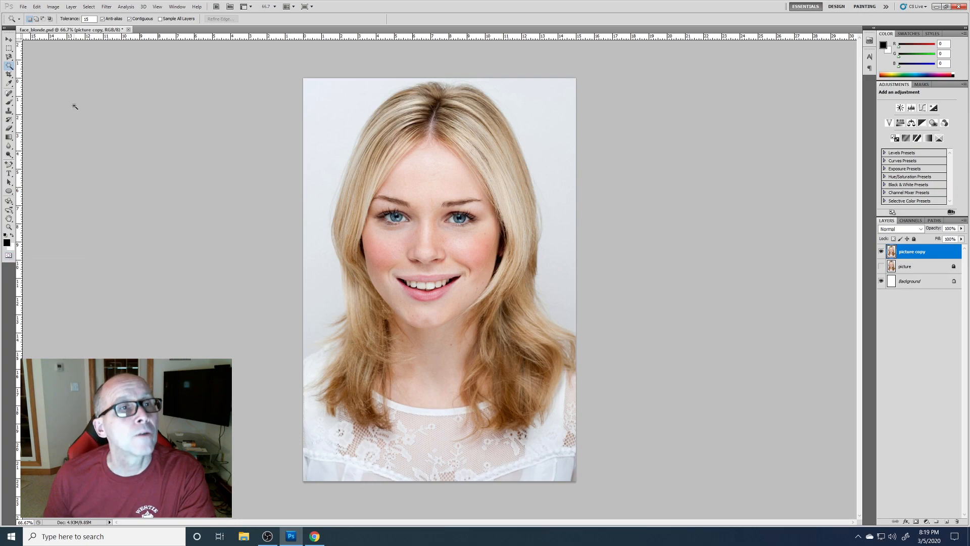
click(55, 7)
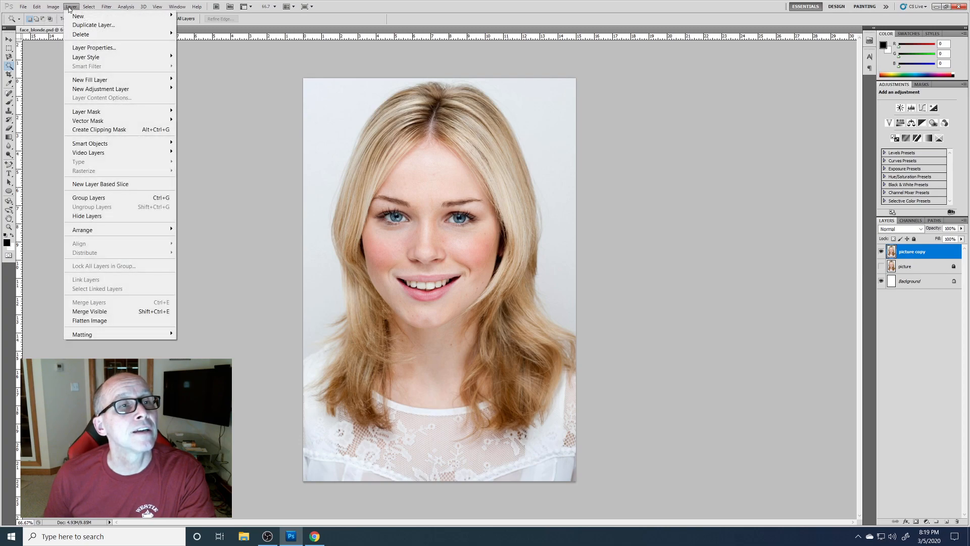
click(70, 7)
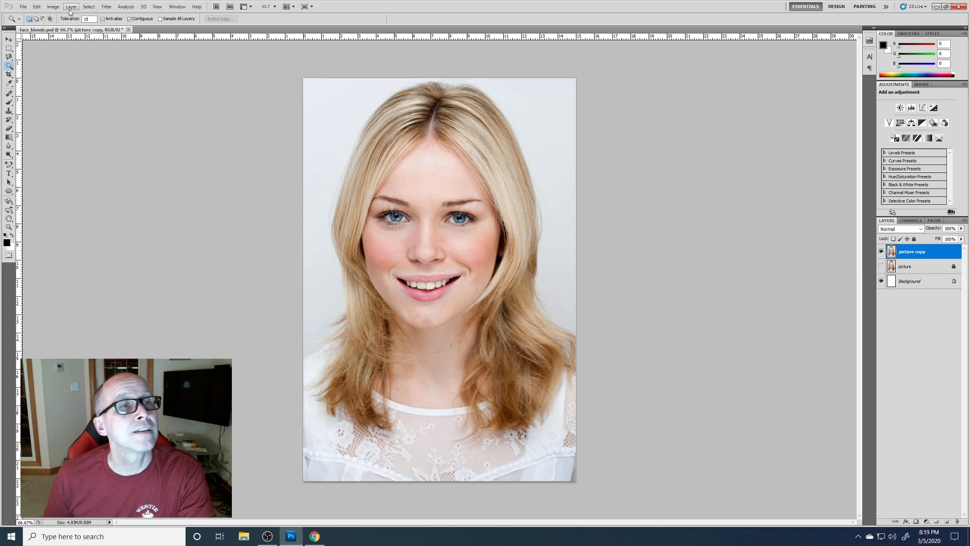
click(71, 7)
mouse_move(97, 11)
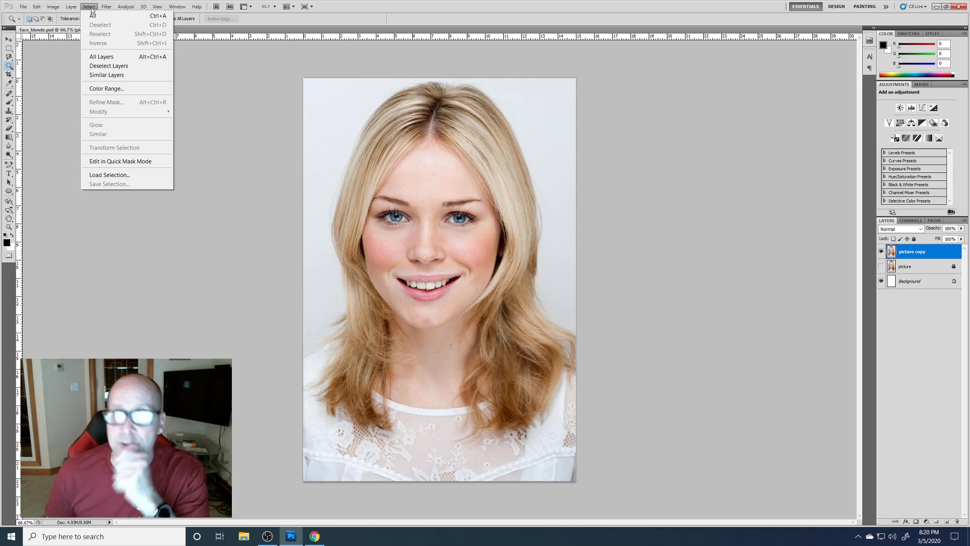
mouse_move(126, 6)
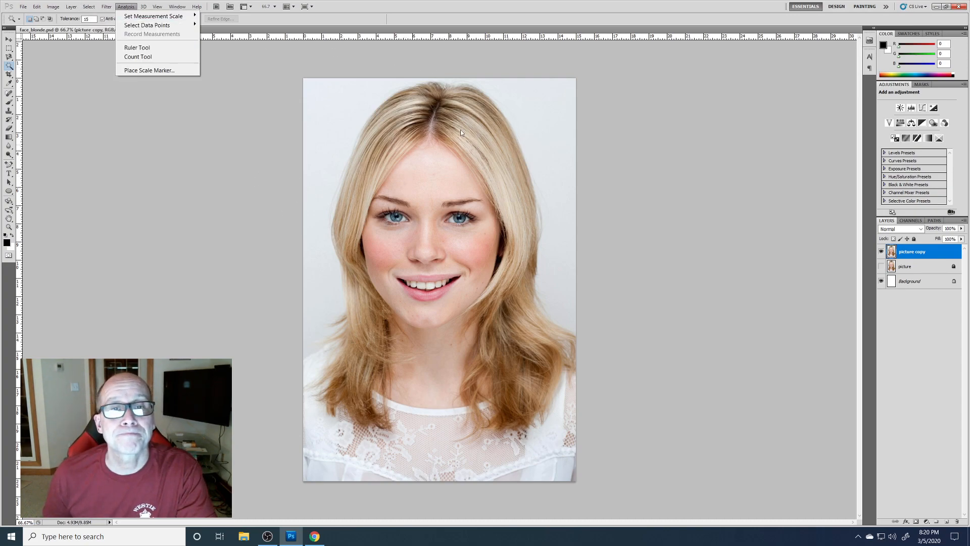
click(672, 127)
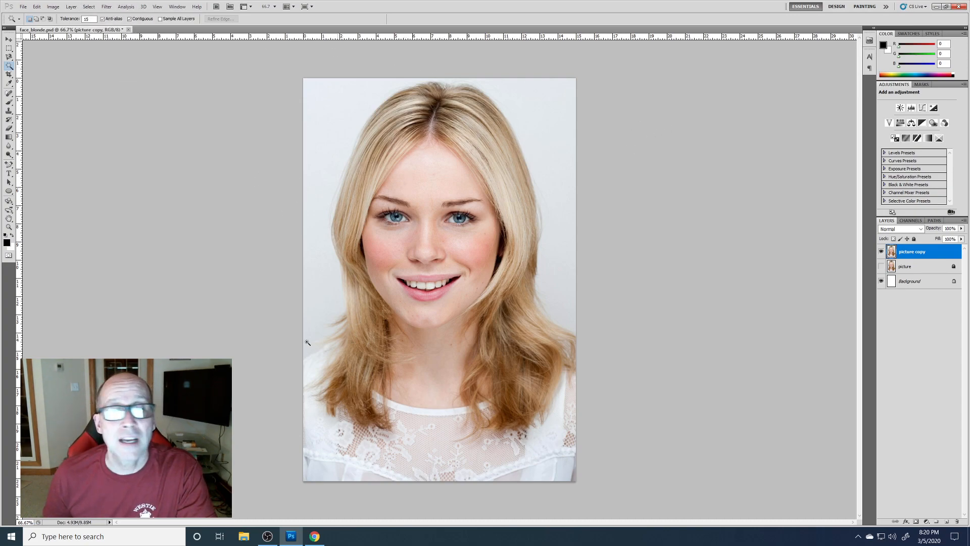
- Enter Quick Mask mode and mask the irises of both eyes with the Eraser at 45 px
click(8, 256)
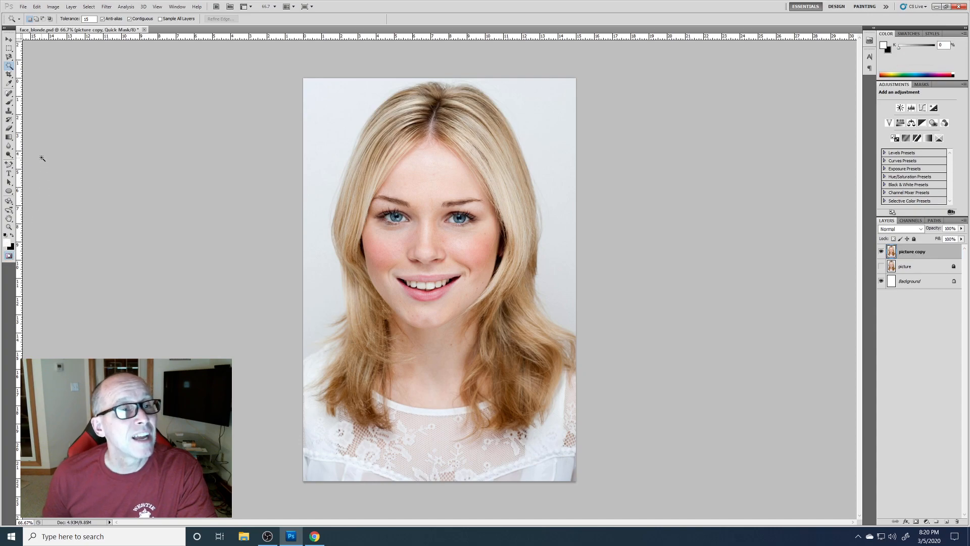
click(10, 129)
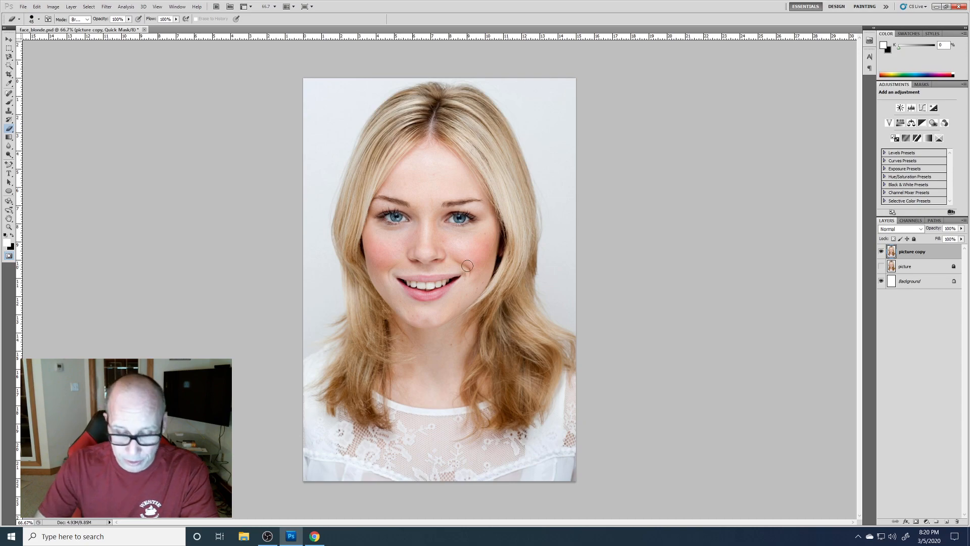
scroll(467, 265, up, 2)
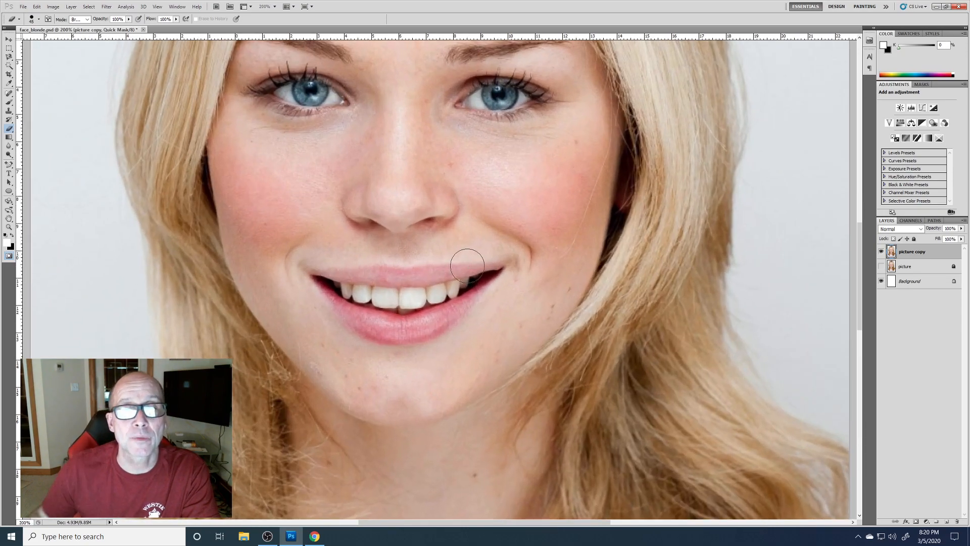
scroll(339, 225, up, 2)
scroll(343, 239, up, 5)
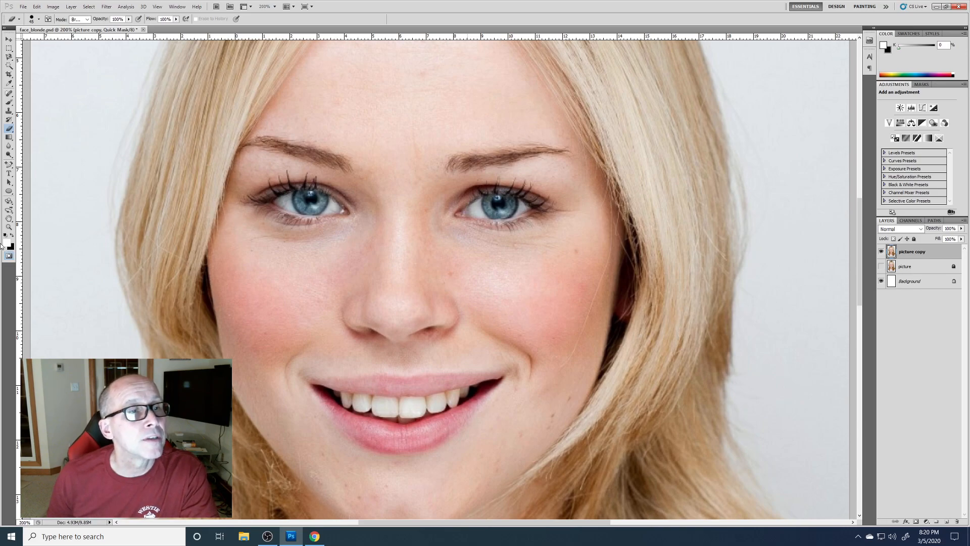
click(39, 19)
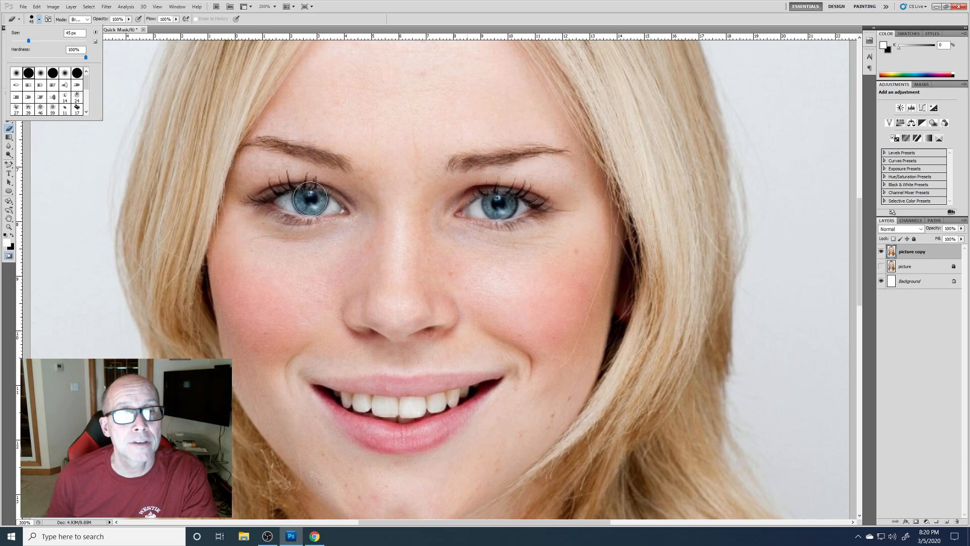
click(310, 199)
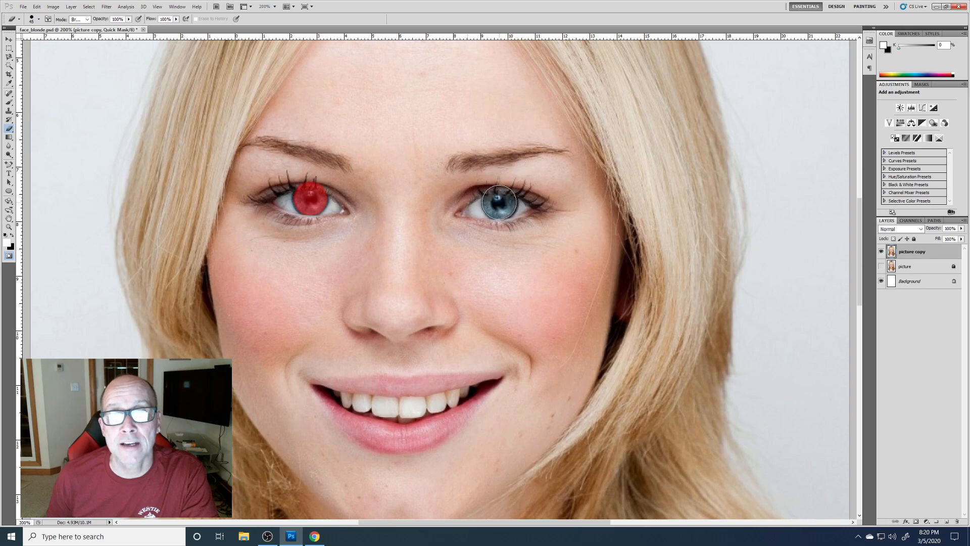
click(499, 202)
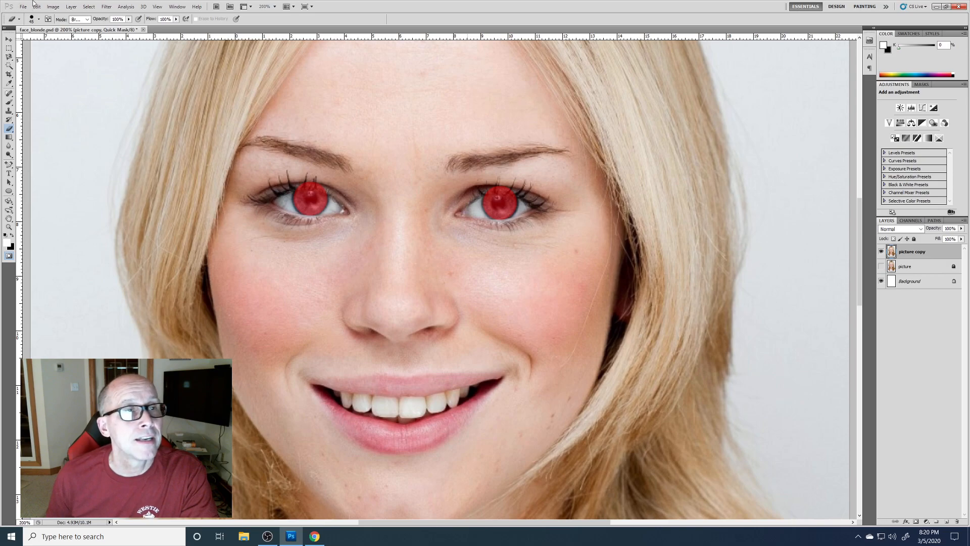
- Swap the foreground and background colours, set the Eraser size to 18 px, and clear the mask from both pupils
click(12, 236)
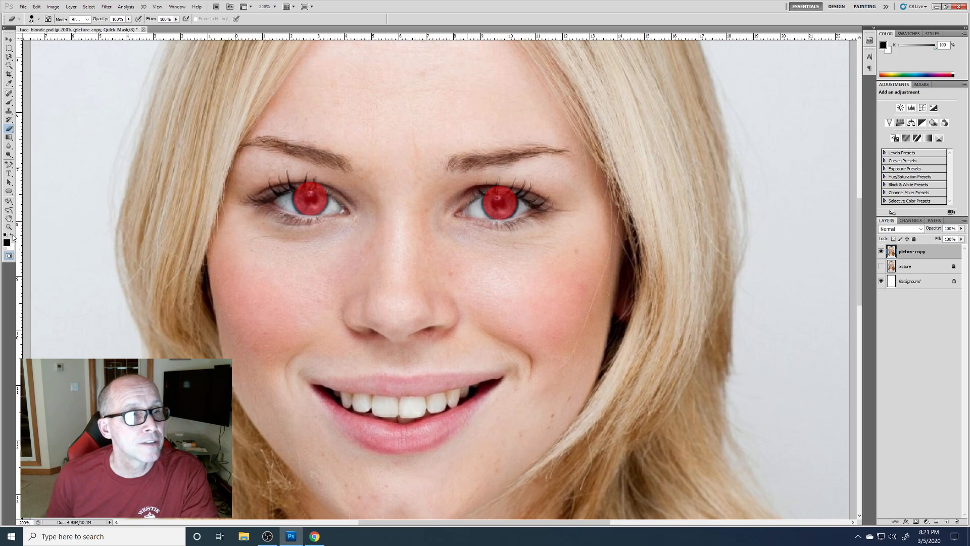
click(39, 20)
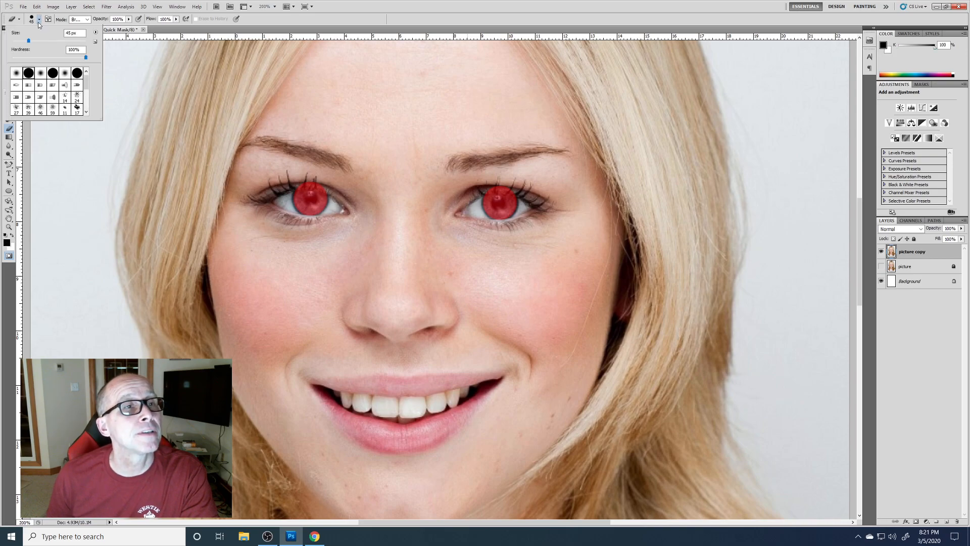
drag(79, 33, 35, 33)
text(18)
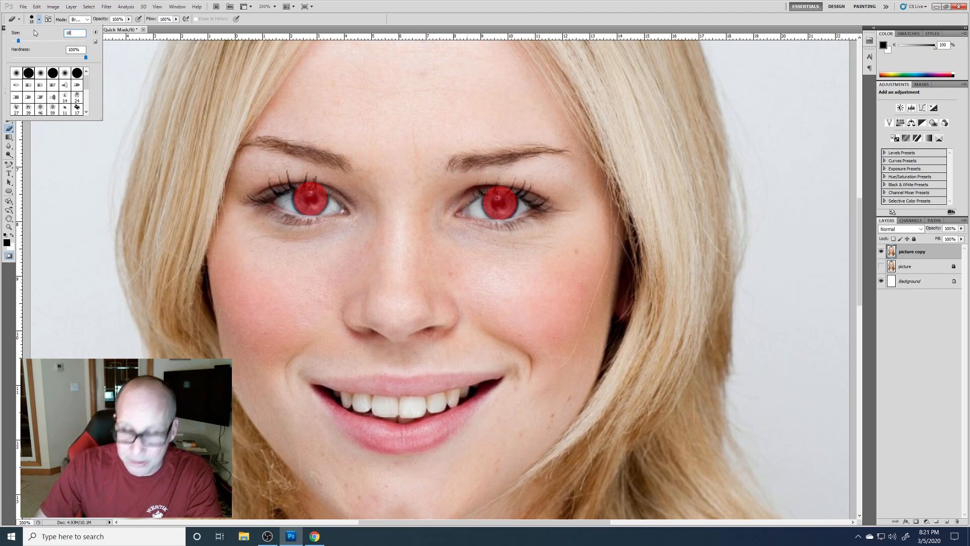
key(Return)
click(311, 198)
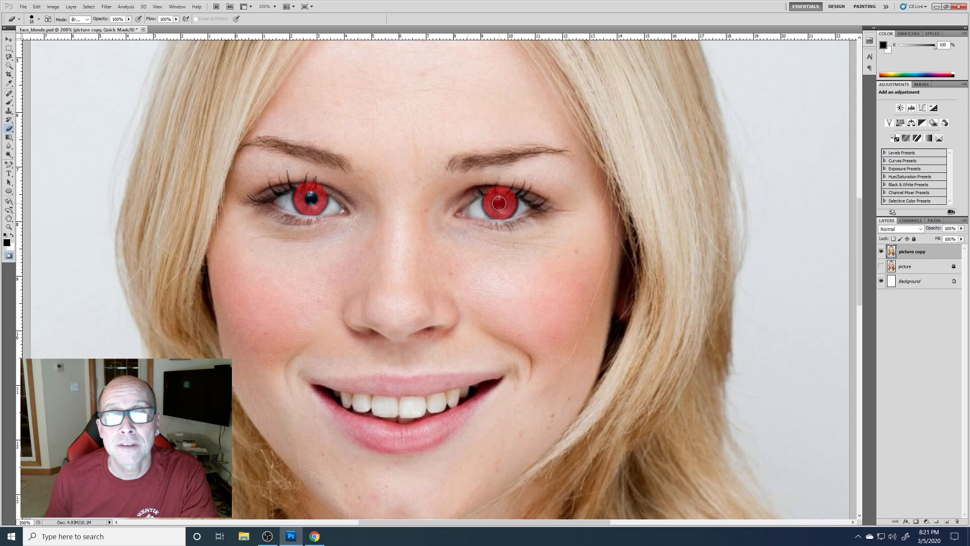
click(498, 203)
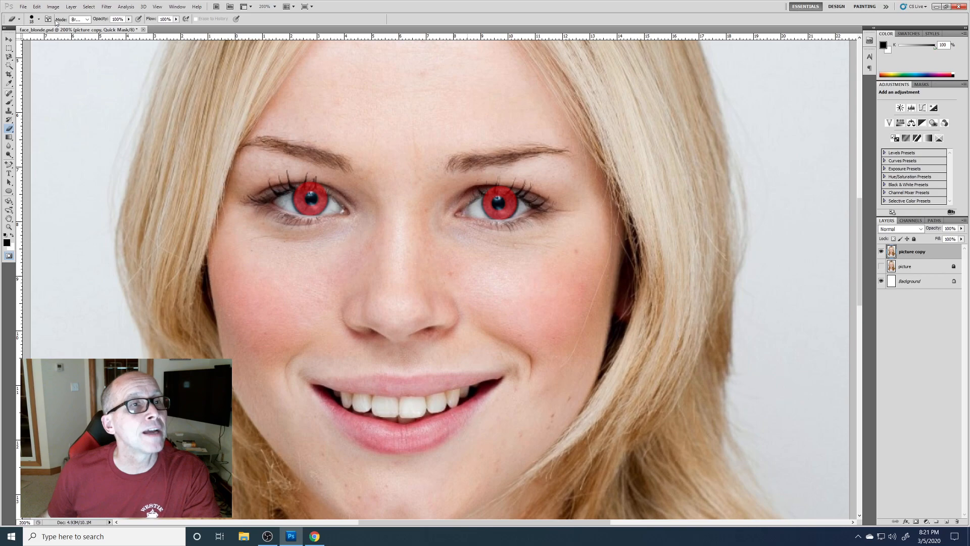
- Set the Eraser to a soft round brush with 0% hardness and a size of 36 px
click(40, 19)
click(16, 74)
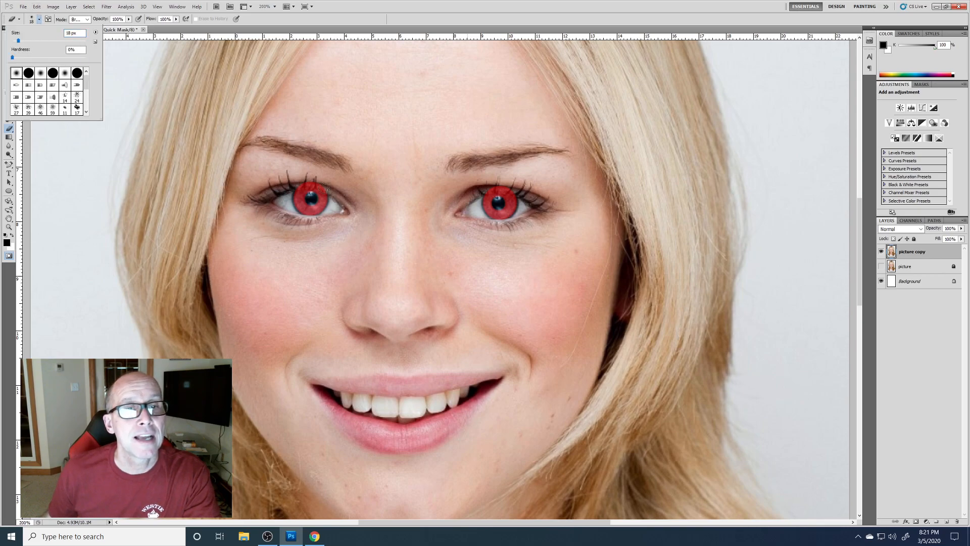
drag(20, 43, 30, 43)
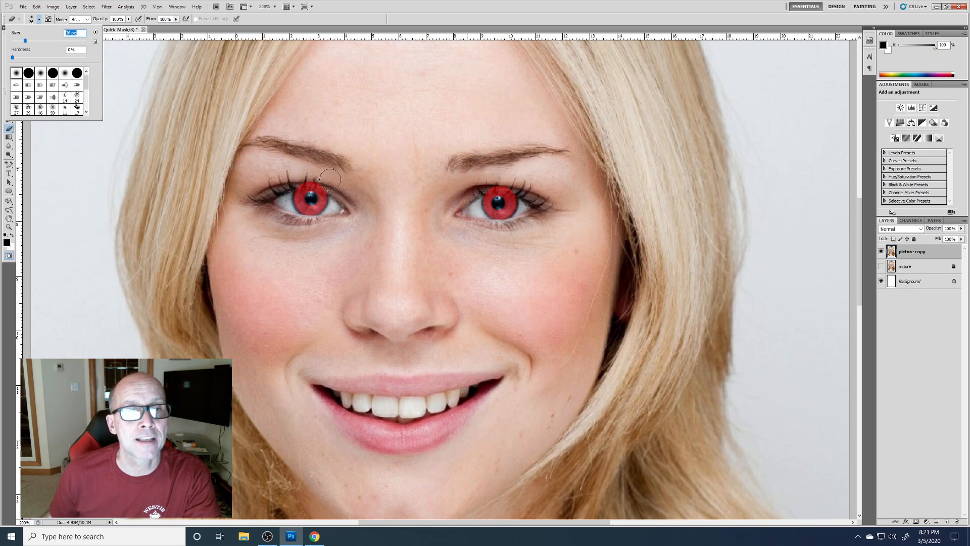
- Exit Quick Mask mode to convert the iris mask into a selection
key(ctrl+plus)
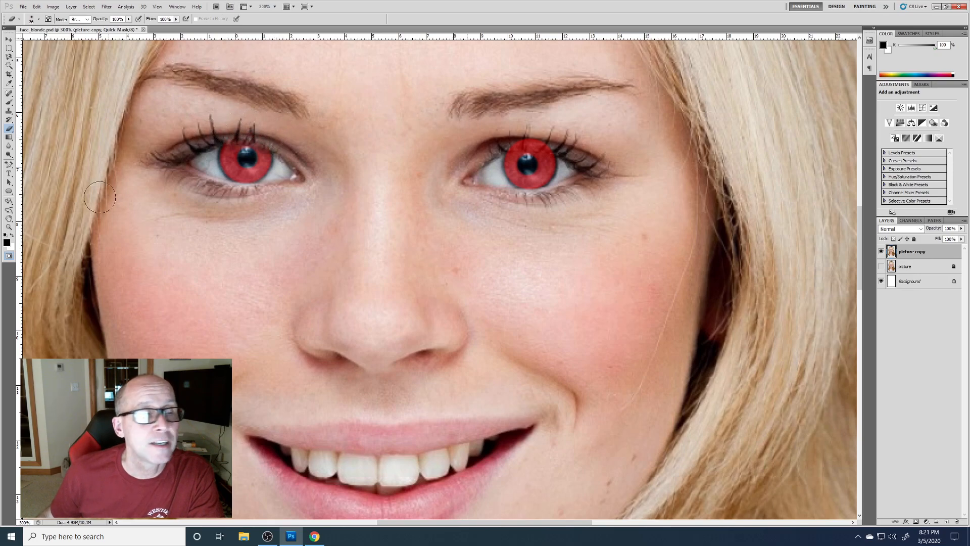
click(9, 256)
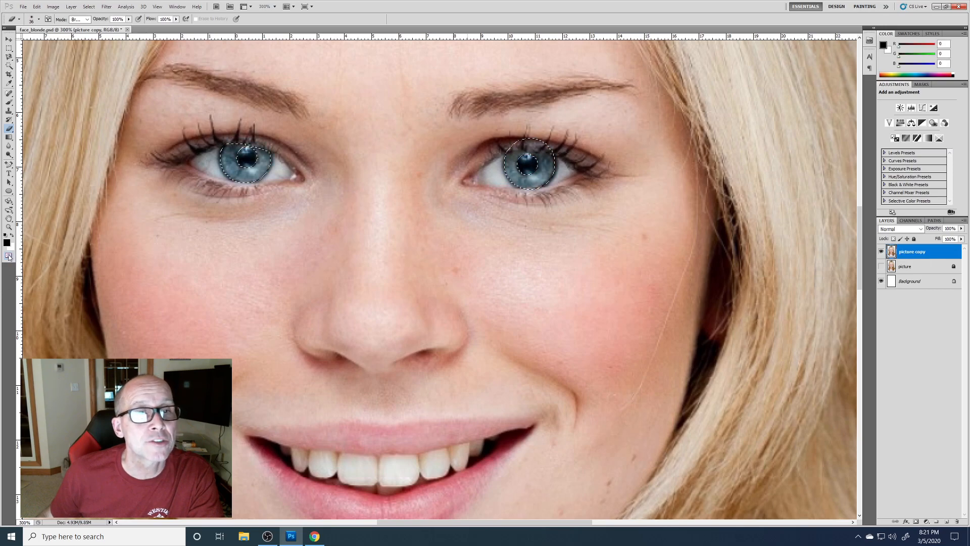
- Return to Quick Mask mode, trim the excess mask above the right-hand iris, and convert the mask back to a selection
click(9, 256)
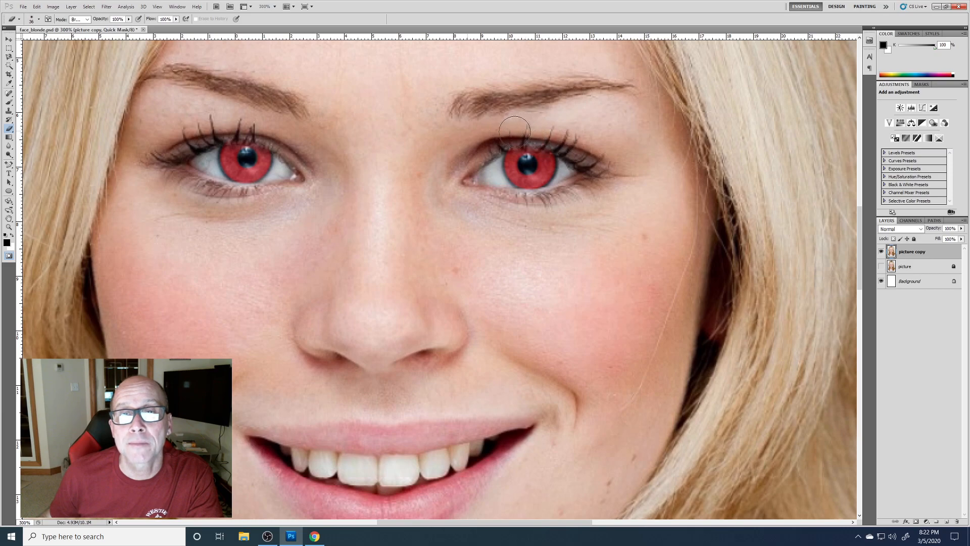
click(9, 256)
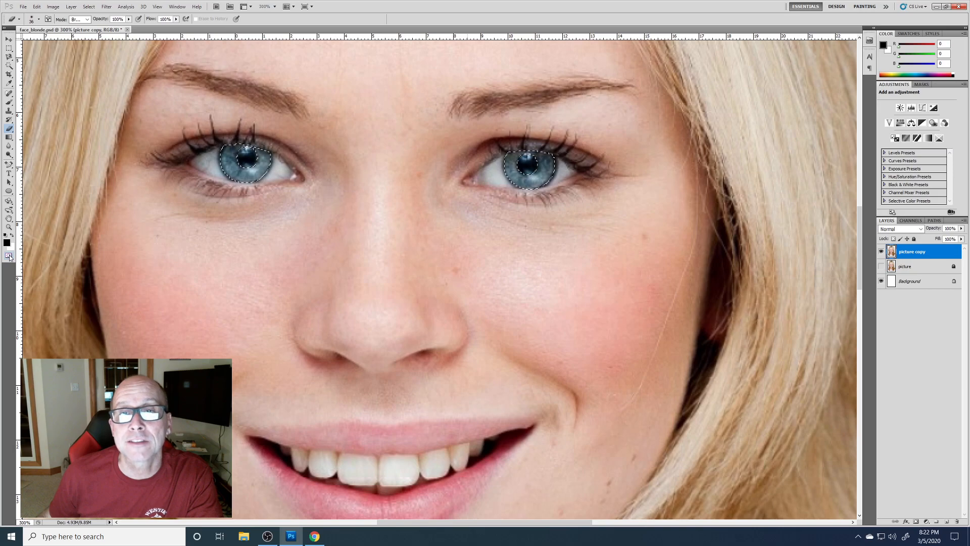
- Recheck the iris mask over the whole portrait, exit Quick Mask mode, and invert the selection so that only the irises are selected
click(10, 255)
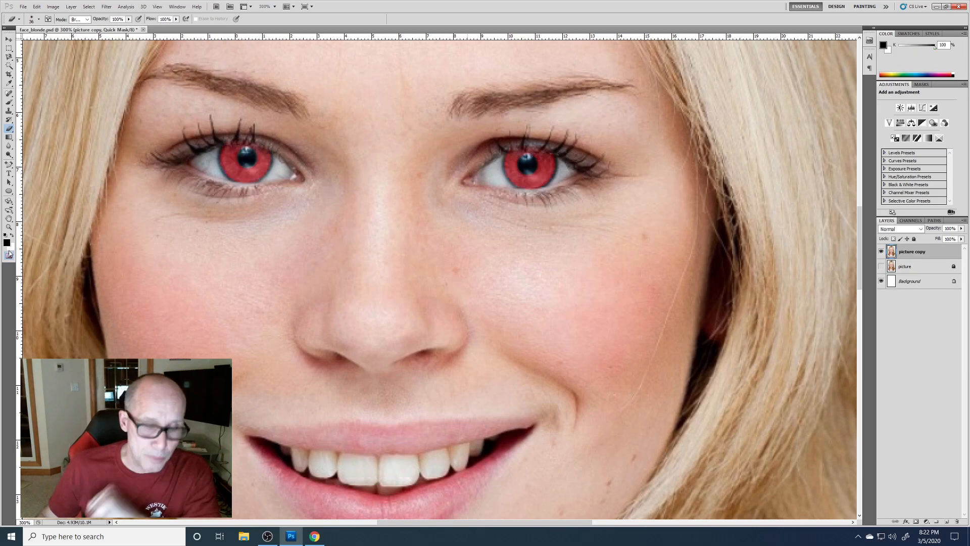
key(ctrl+minus)
key(ctrl+minus)
key(ctrl+minus)
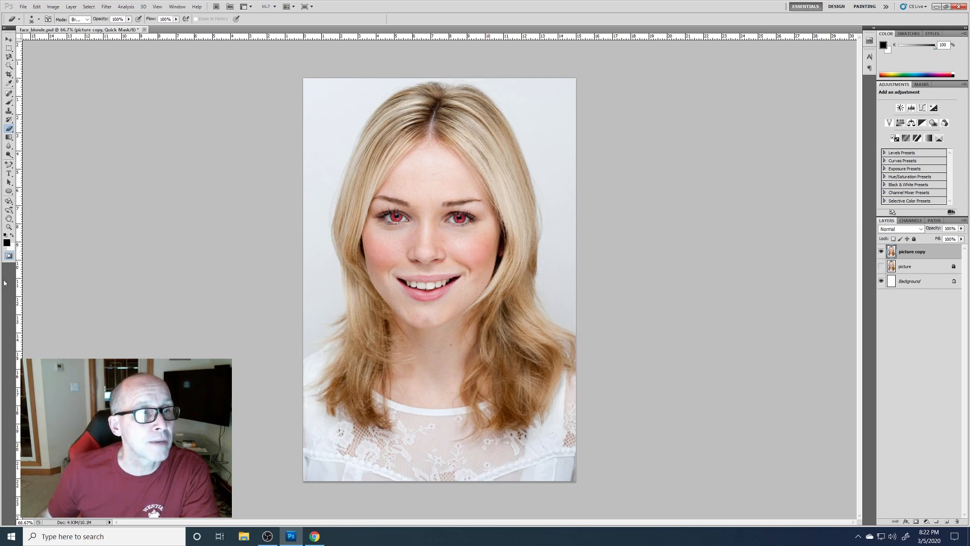
click(9, 256)
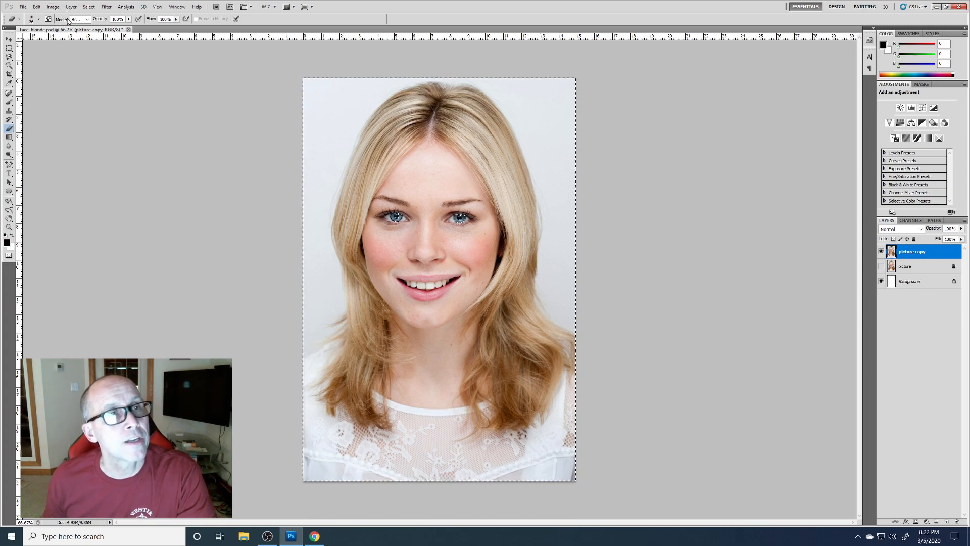
click(89, 6)
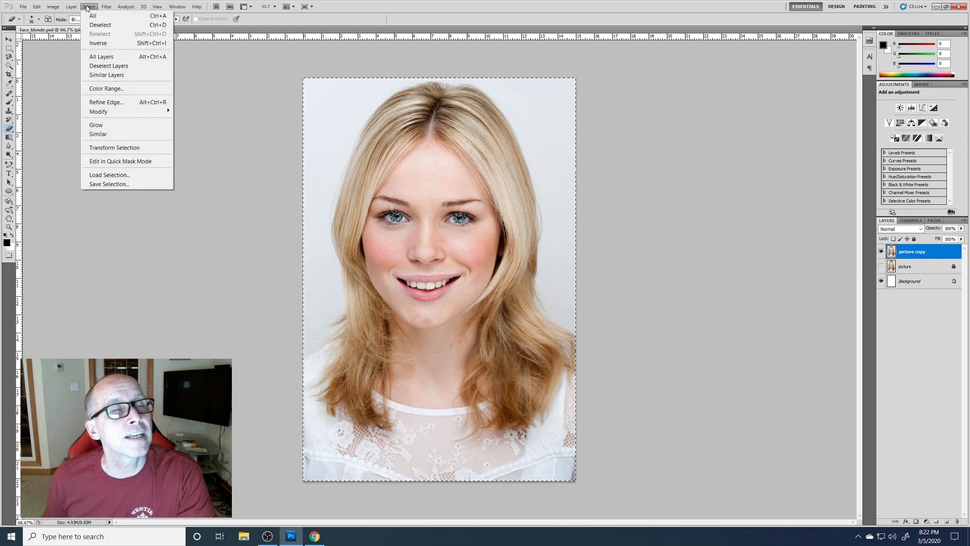
click(100, 43)
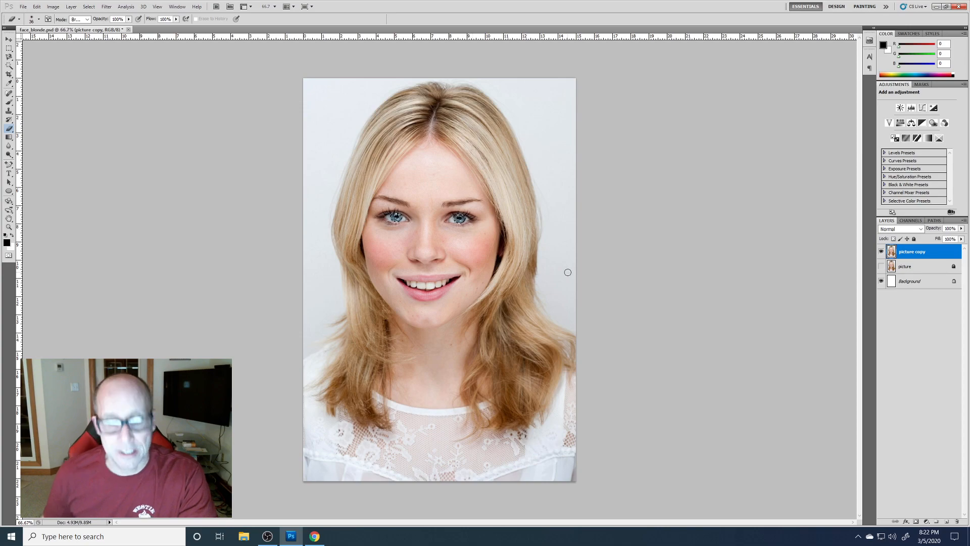
- Copy the selected irises to a new layer with Layer via Copy and check them with the picture copy layer temporarily hidden
key(ctrl+plus)
key(ctrl+plus)
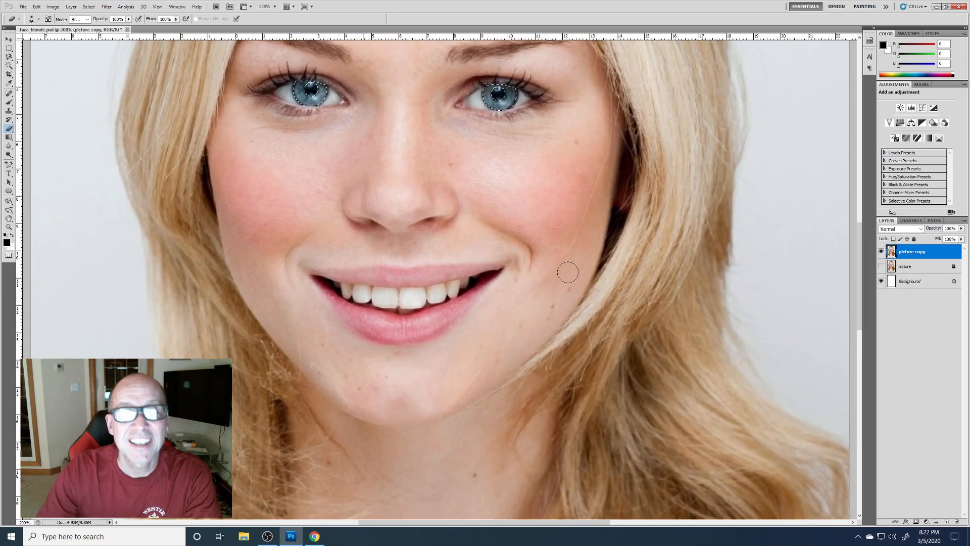
scroll(546, 274, up, 1)
scroll(536, 274, up, 1)
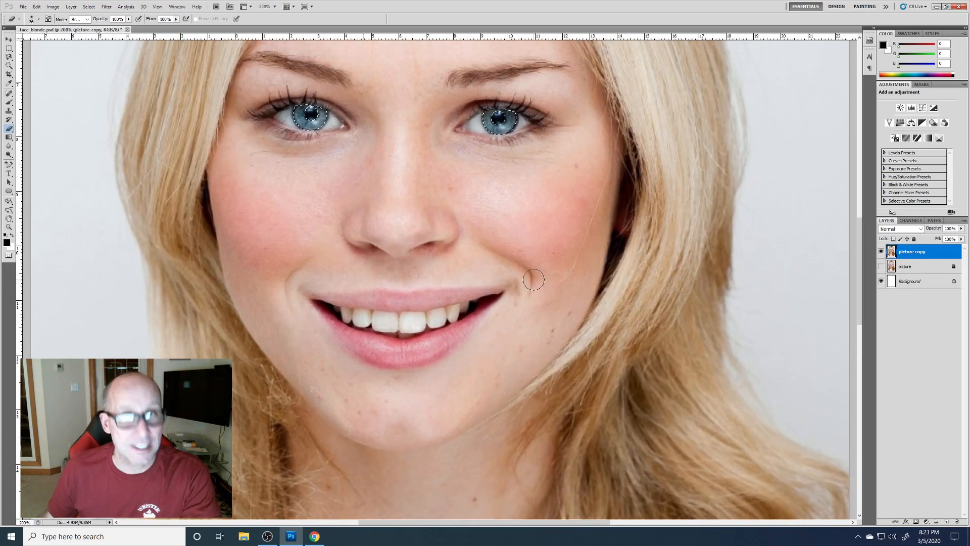
scroll(528, 276, up, 2)
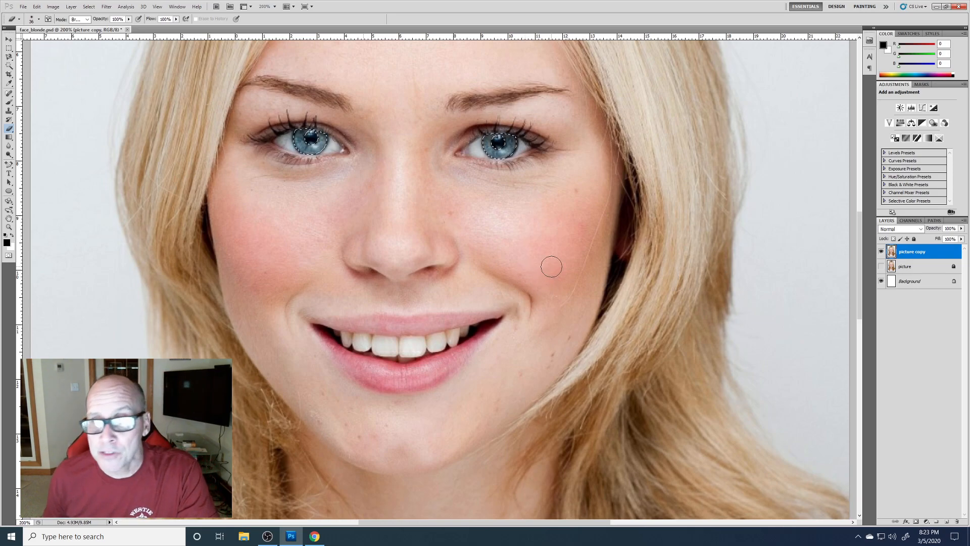
click(71, 7)
mouse_move(70, 17)
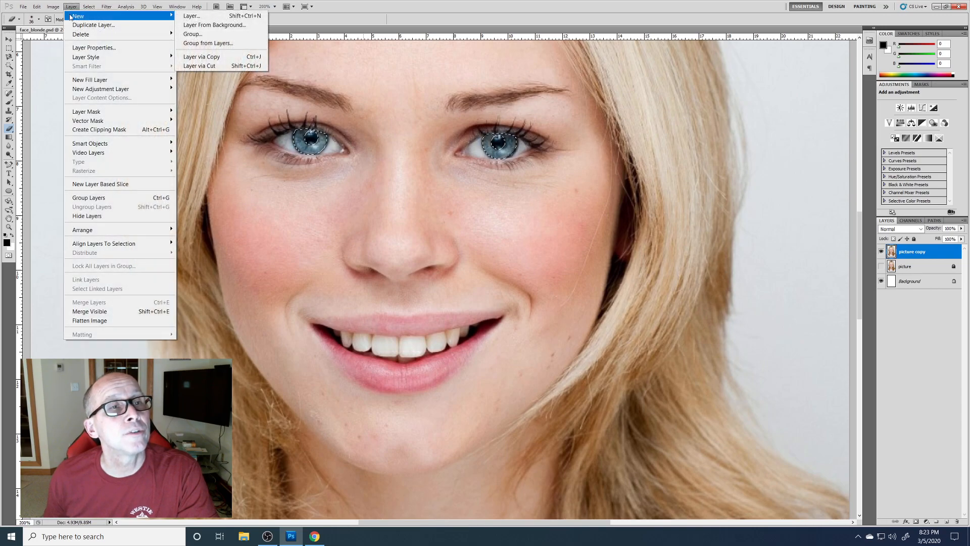
click(200, 59)
click(882, 267)
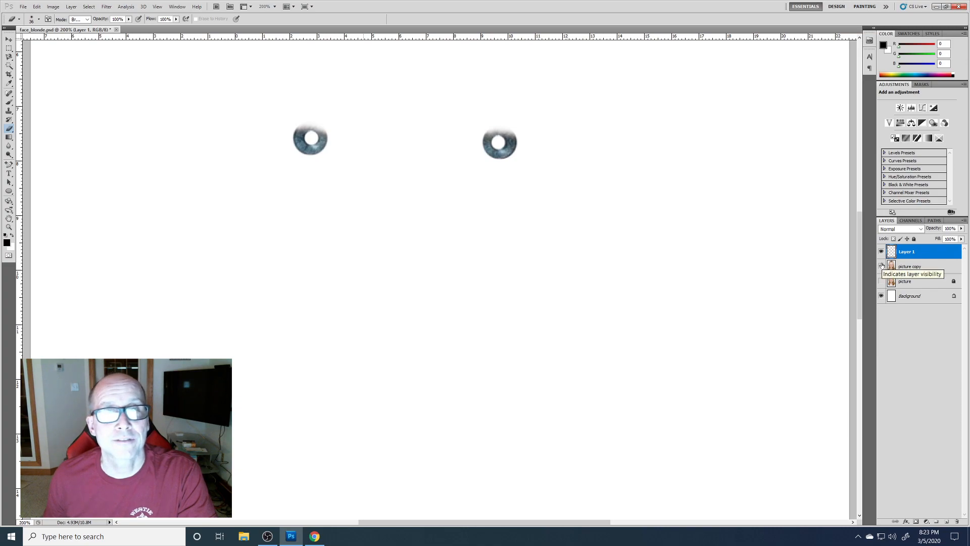
click(881, 266)
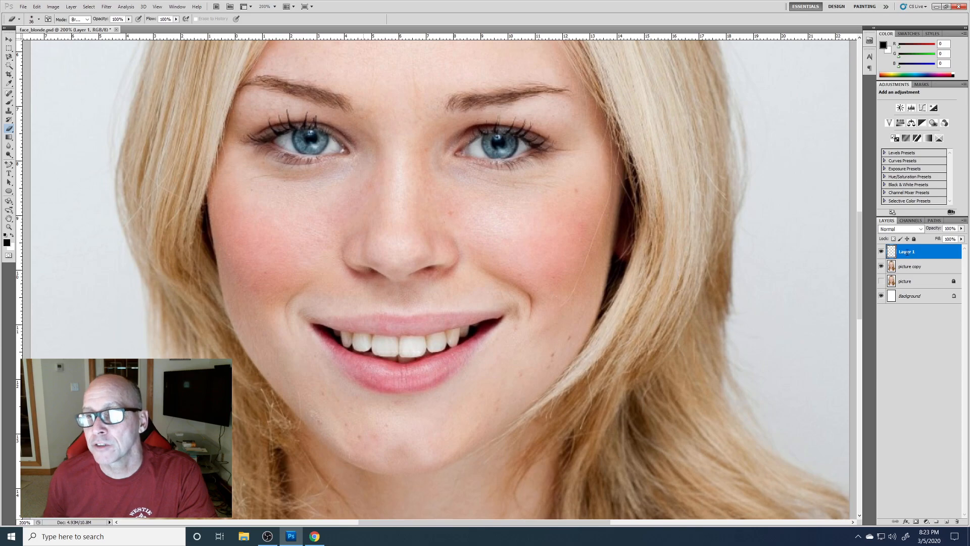
- Rename the new iris layer as "eyes"
double_click(906, 252)
text(eyes)
key(Return)
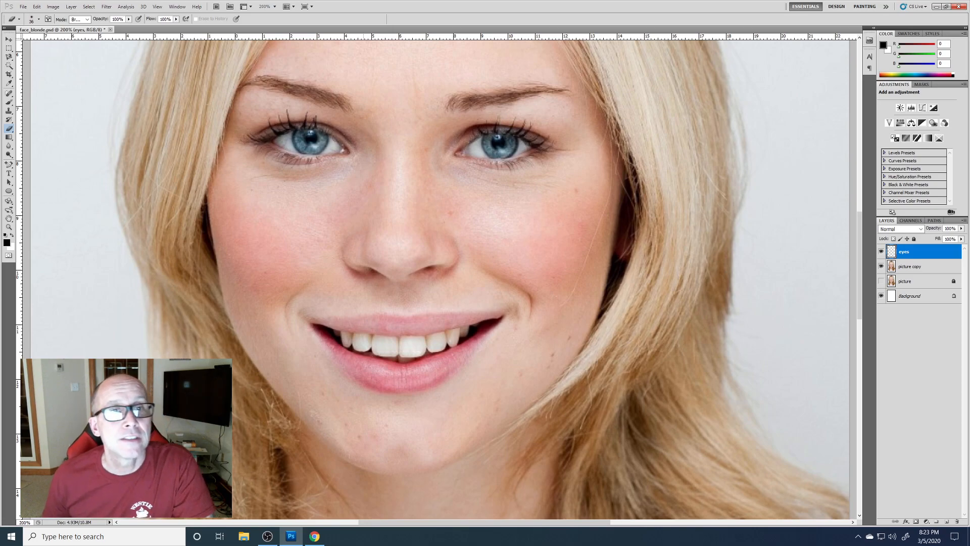
- Recolour the eyes layer green using Hue/Saturation with Colorize enabled and a saturation of 25
click(53, 7)
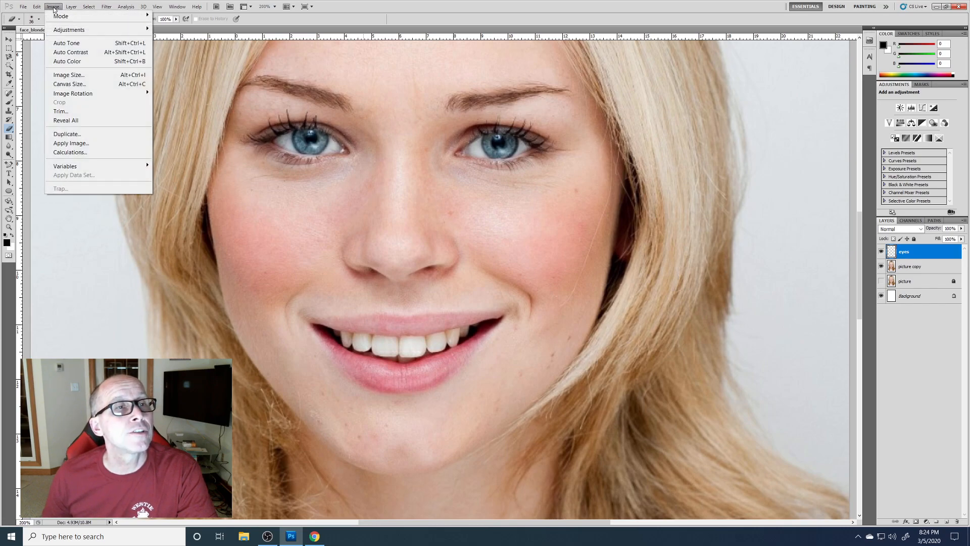
mouse_move(68, 32)
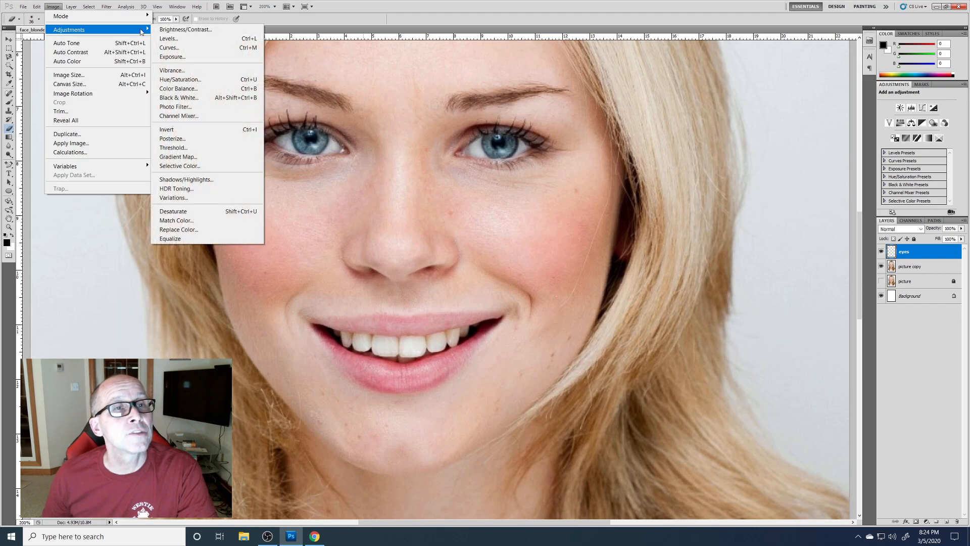
click(210, 81)
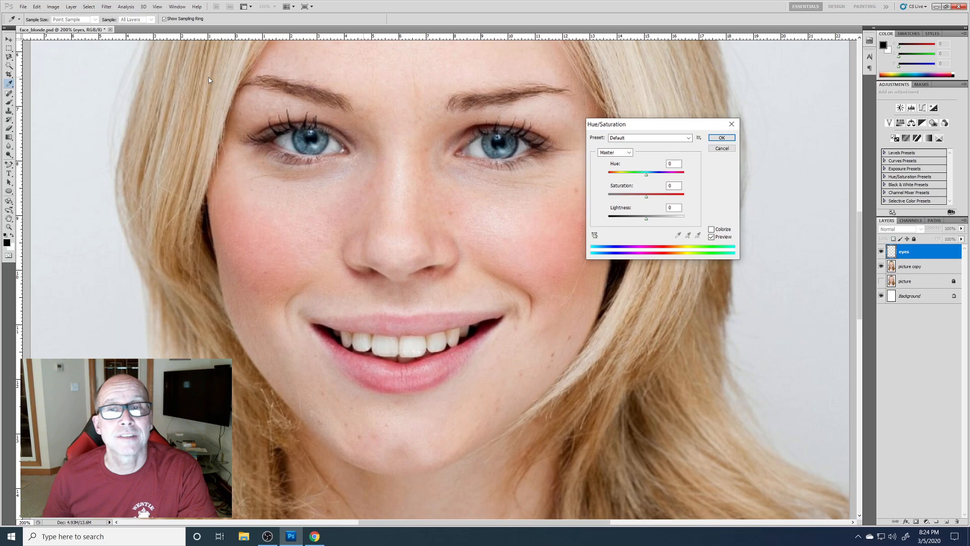
click(711, 230)
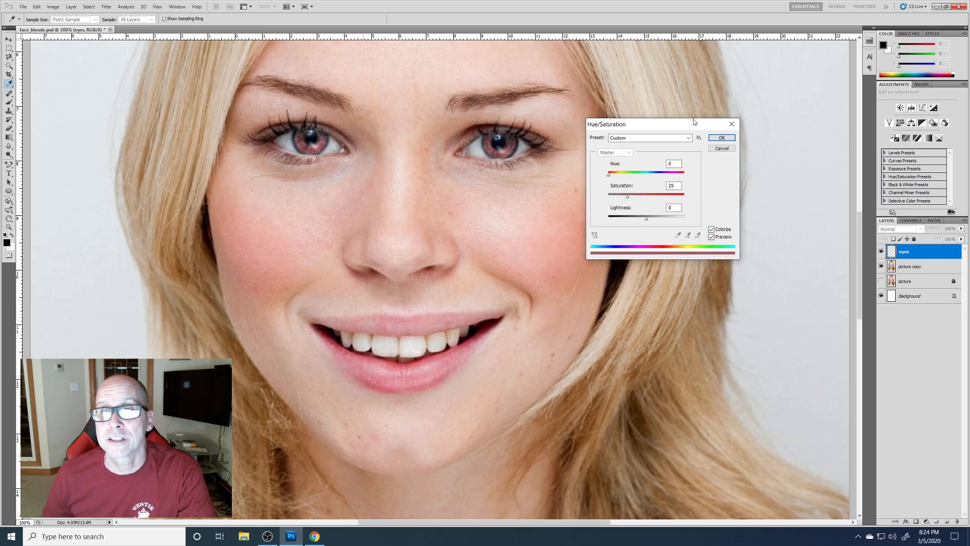
drag(692, 123, 764, 117)
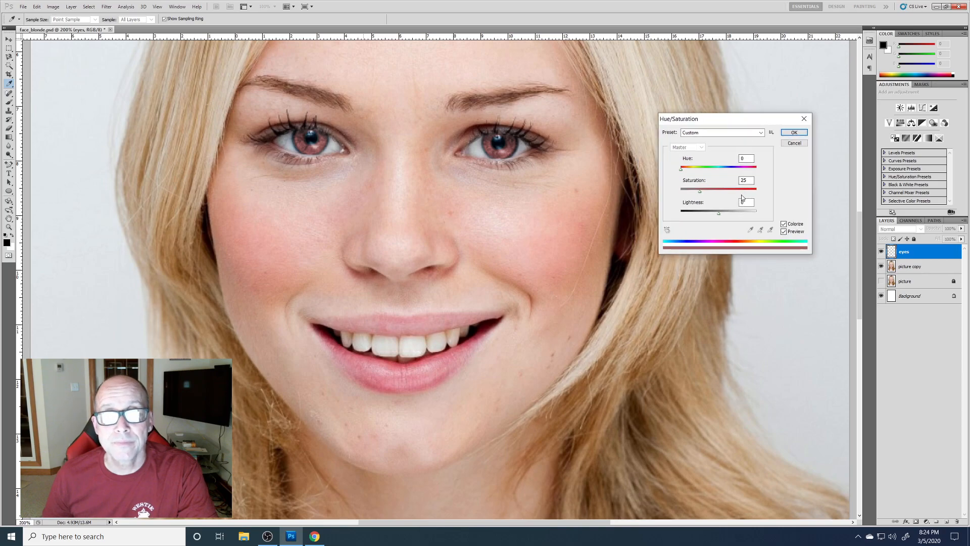
mouse_move(682, 171)
mouse_down()
mouse_move(710, 172)
mouse_move(701, 173)
mouse_up()
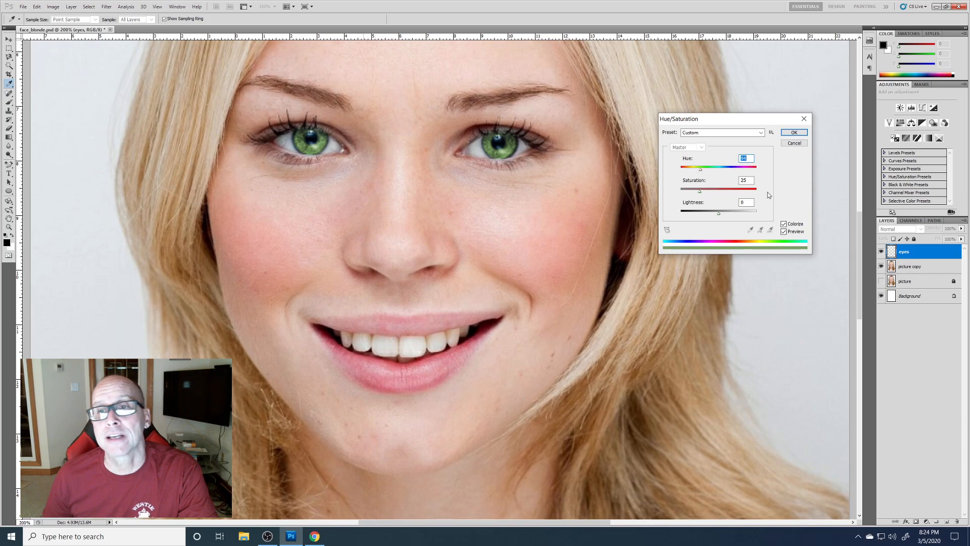
click(794, 133)
key(e)
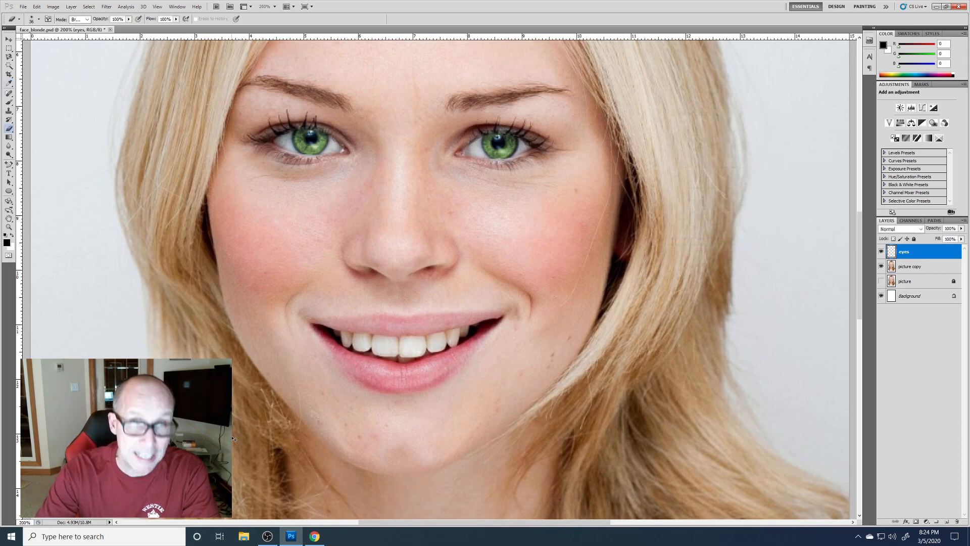
- Hide and show the eyes layer repeatedly to compare the green irises with the original eye colour
key(ctrl+minus)
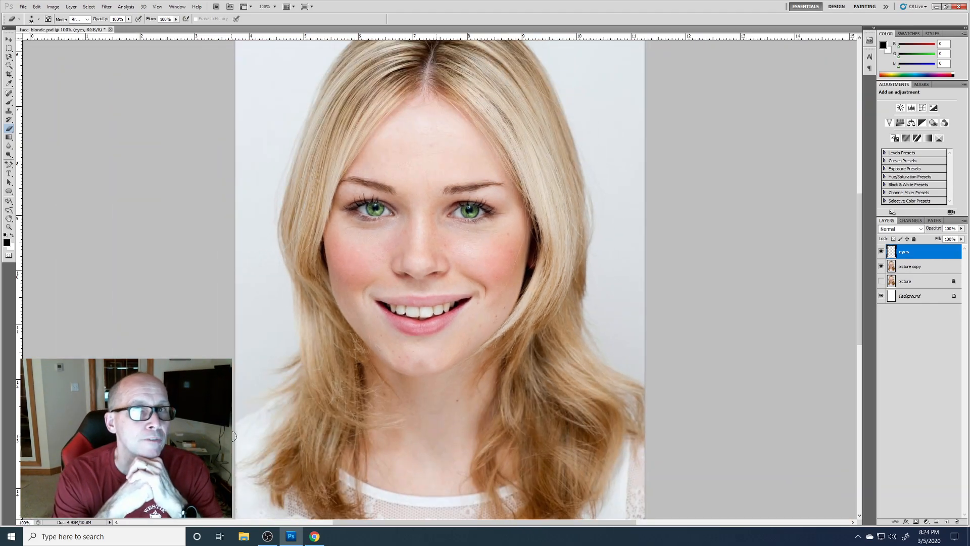
click(882, 251)
click(881, 252)
click(881, 251)
click(881, 251)
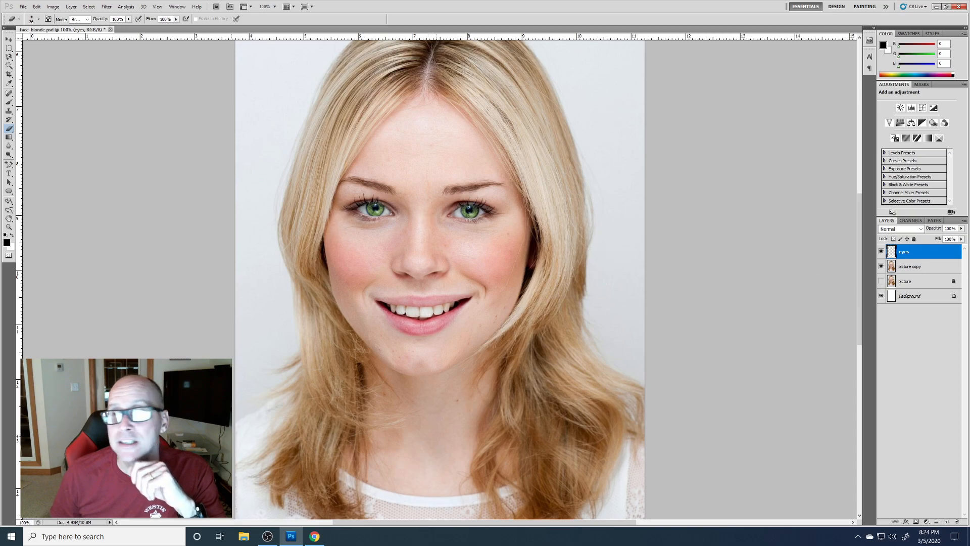
click(881, 251)
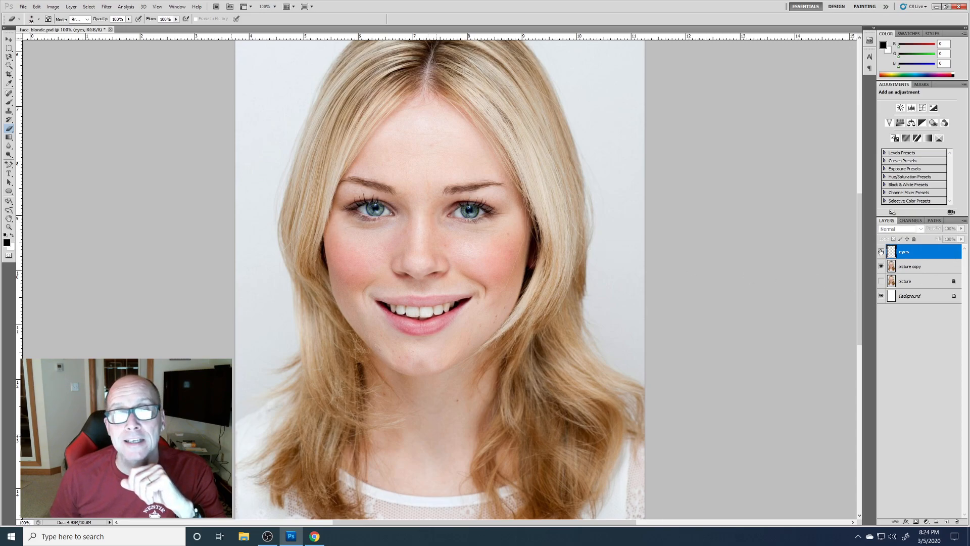
click(881, 251)
click(882, 251)
click(881, 252)
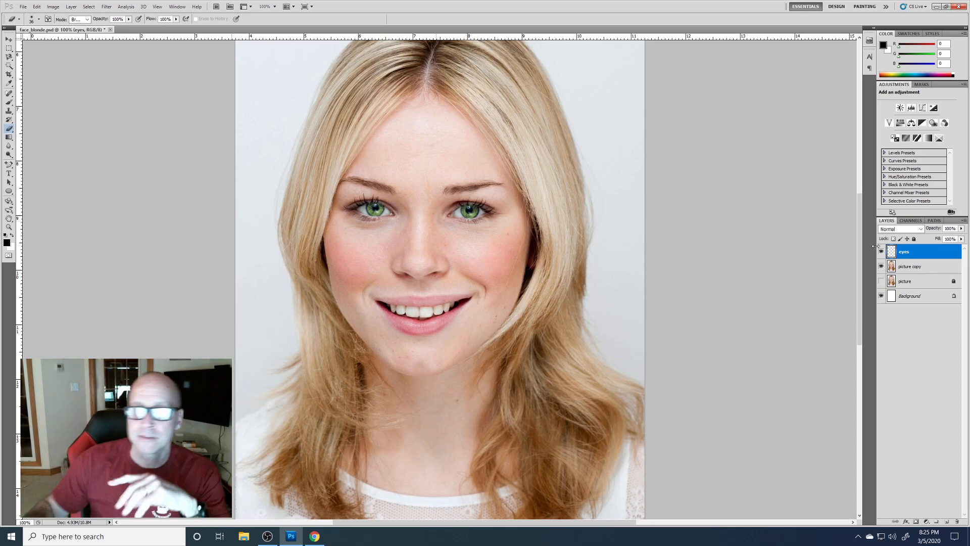
- With the standard Lasso Tool chosen, lock the eyes layer and make picture copy the active layer
scroll(704, 186, up, 3)
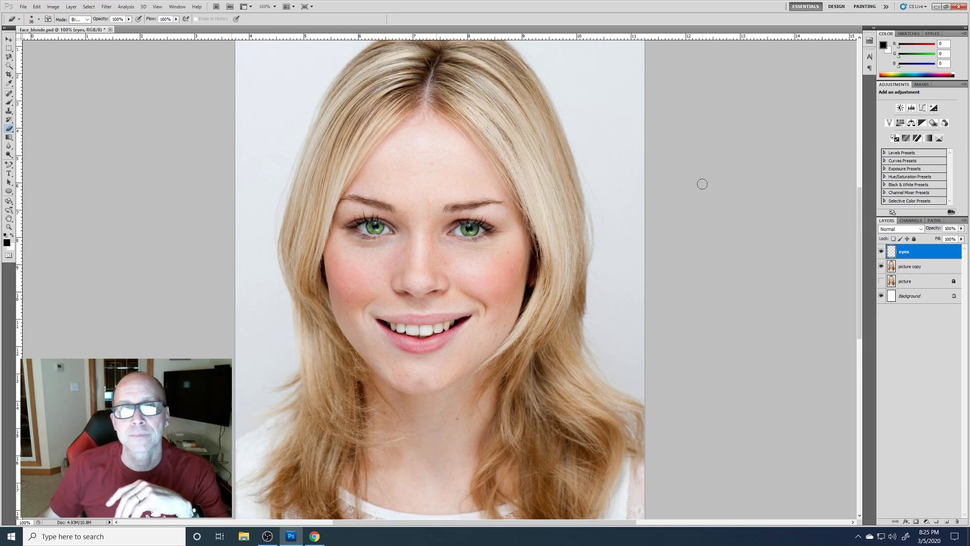
click(9, 58)
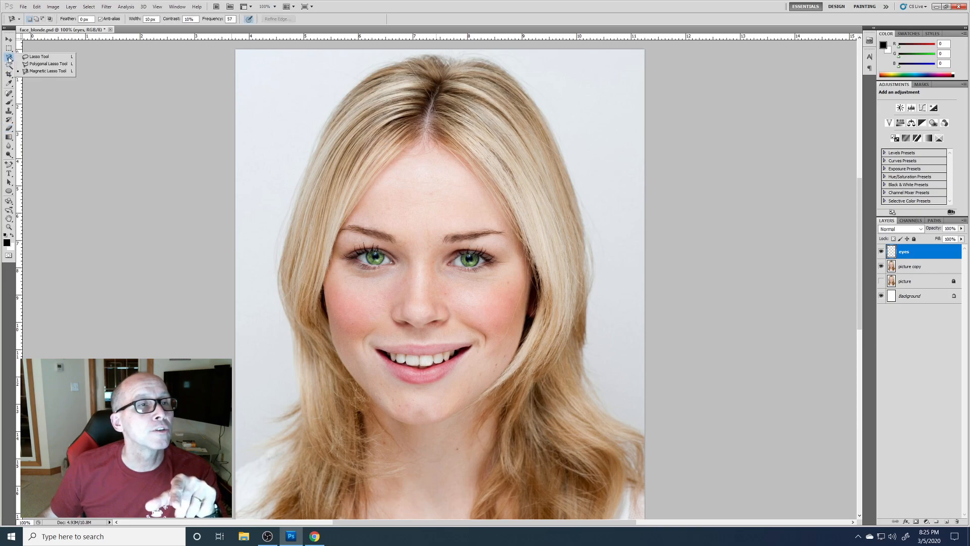
click(42, 58)
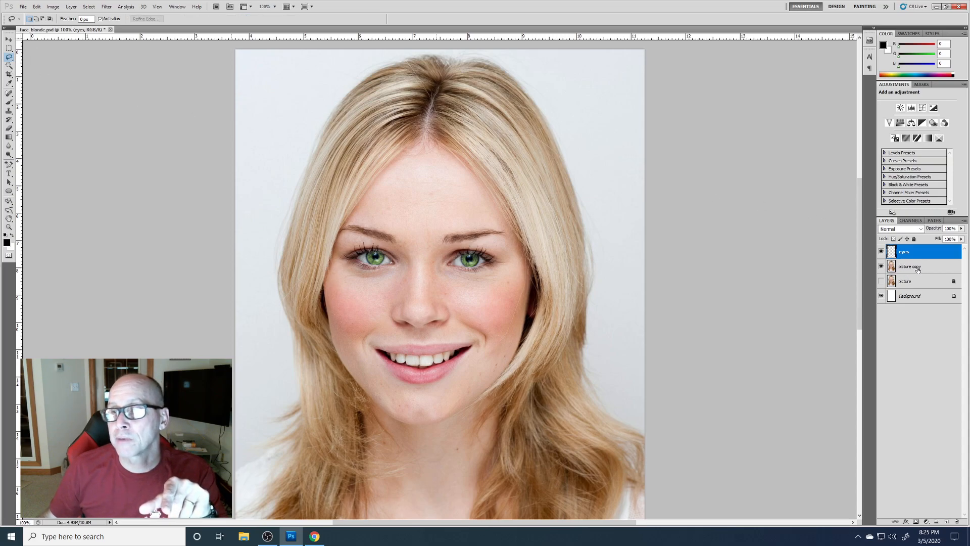
click(914, 239)
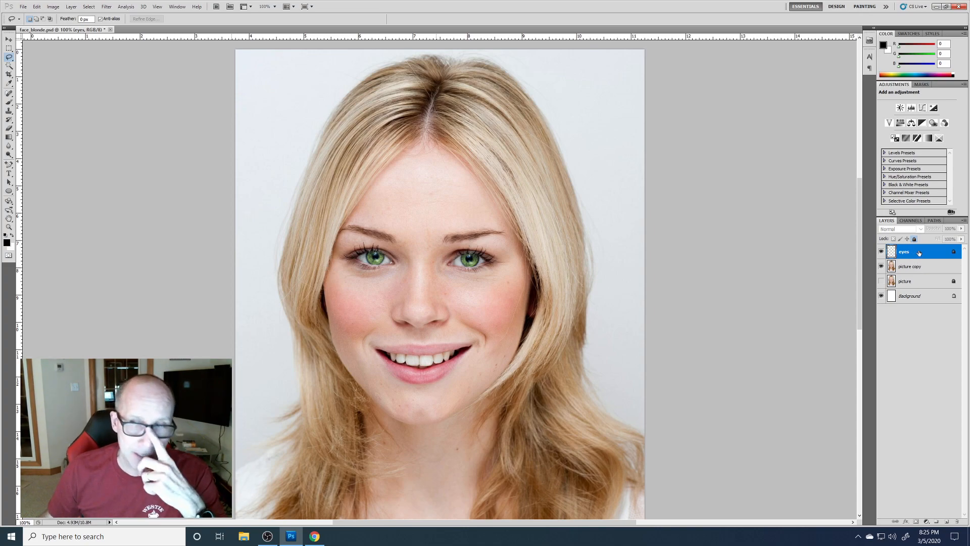
click(920, 266)
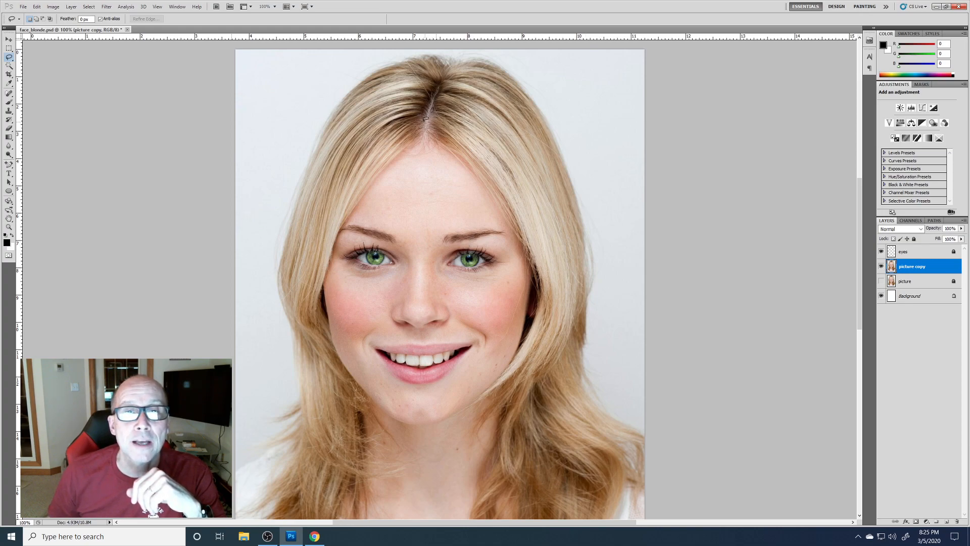
- Set the Lasso feather to 5 px and outline the strip of hair along the left side of the forehead, starting at the parting
mouse_move(406, 122)
mouse_down()
mouse_move(336, 188)
mouse_move(316, 240)
mouse_move(347, 203)
mouse_up()
click(448, 166)
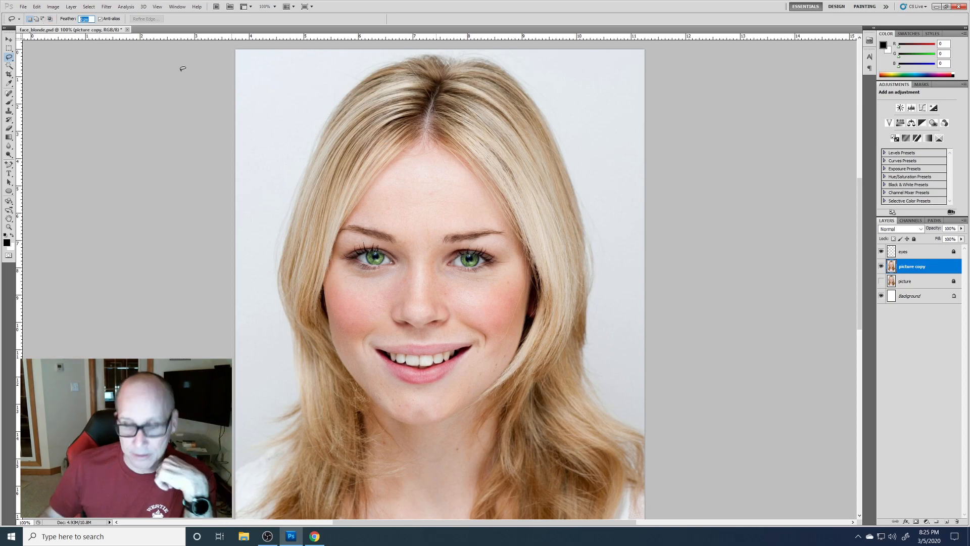
text(5)
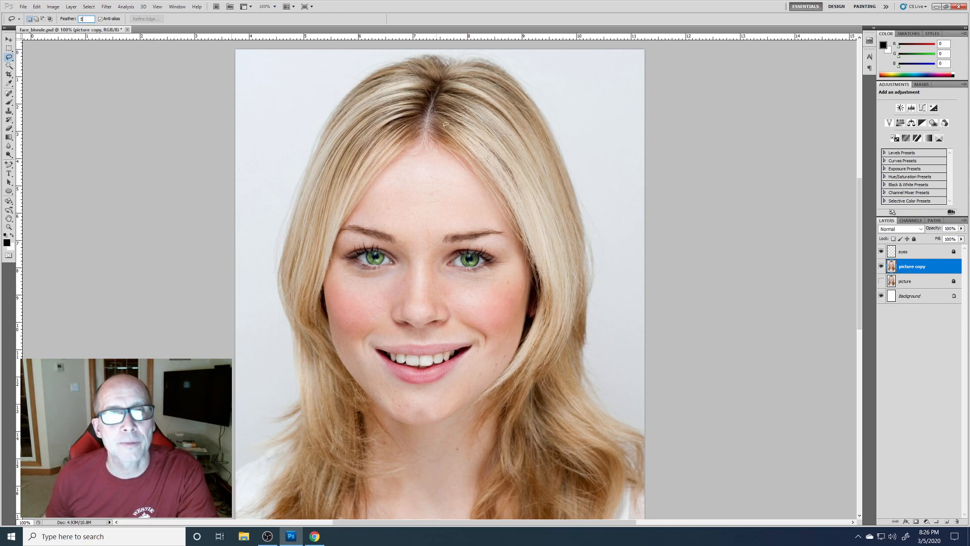
key(Return)
mouse_move(424, 134)
mouse_down()
mouse_move(388, 159)
mouse_move(337, 235)
mouse_move(331, 208)
mouse_move(323, 216)
mouse_move(337, 170)
mouse_move(328, 176)
mouse_move(388, 117)
mouse_move(424, 114)
mouse_move(428, 124)
mouse_up()
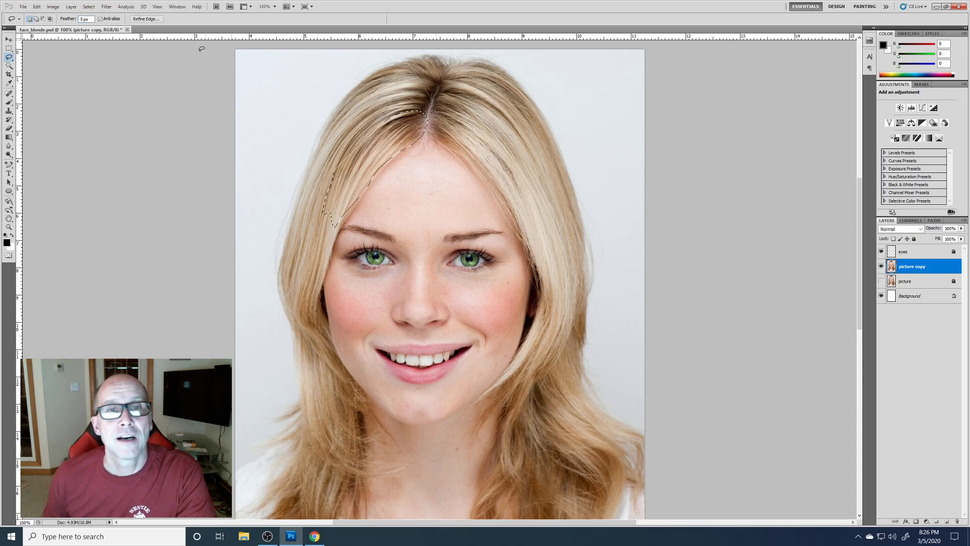
- Copy the selected hair strip from picture copy onto its own new layer with Layer via Copy
click(70, 7)
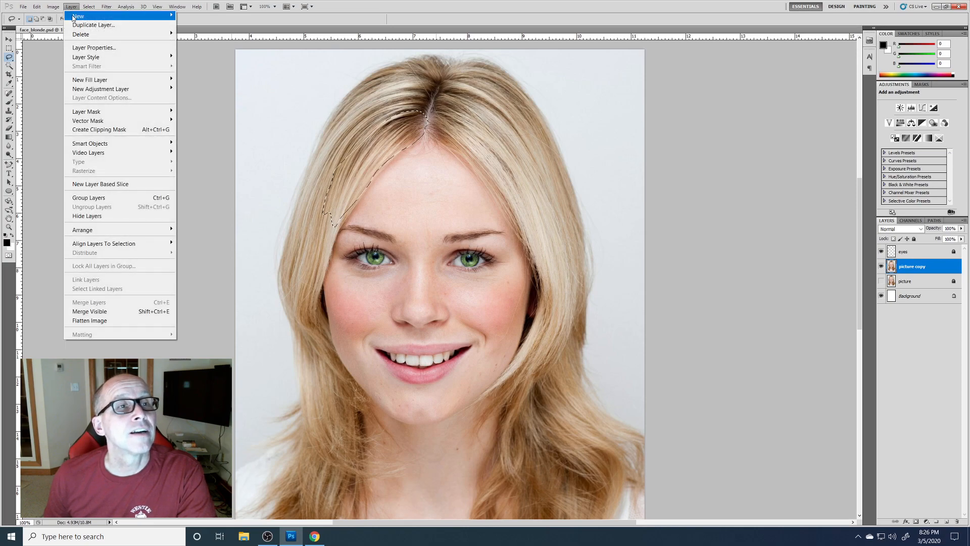
mouse_move(84, 16)
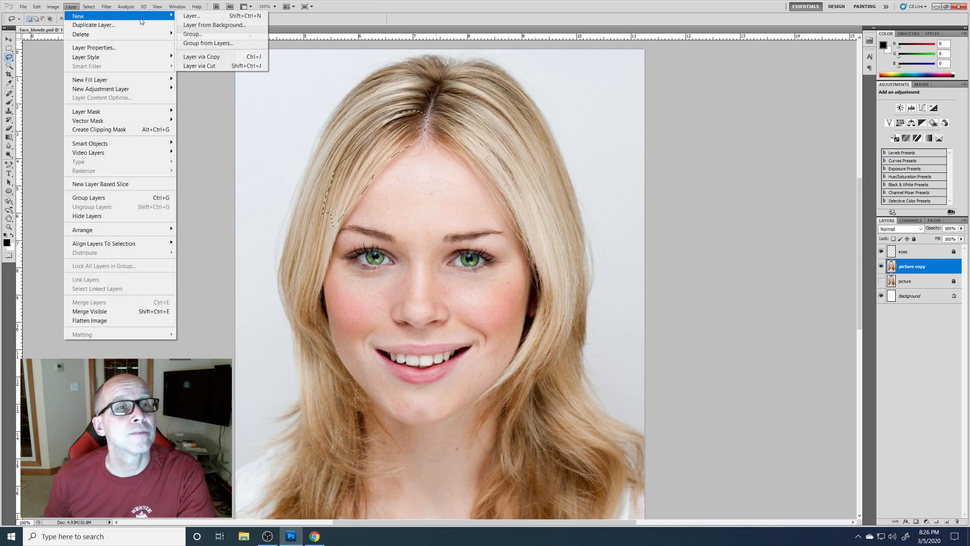
click(213, 57)
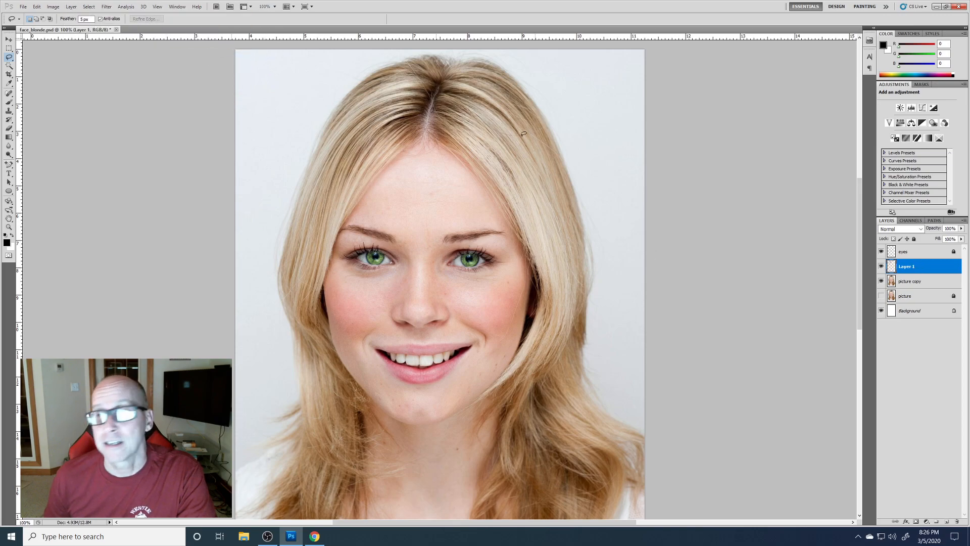
- Tint the copied hair strip purple using Hue/Saturation with Colorize enabled, hue 0 and saturation 25
click(53, 7)
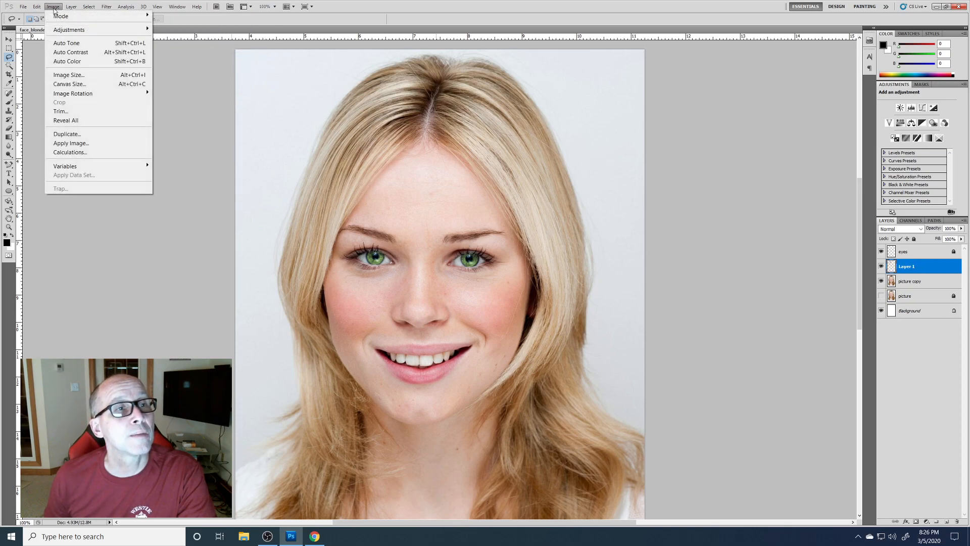
mouse_move(83, 30)
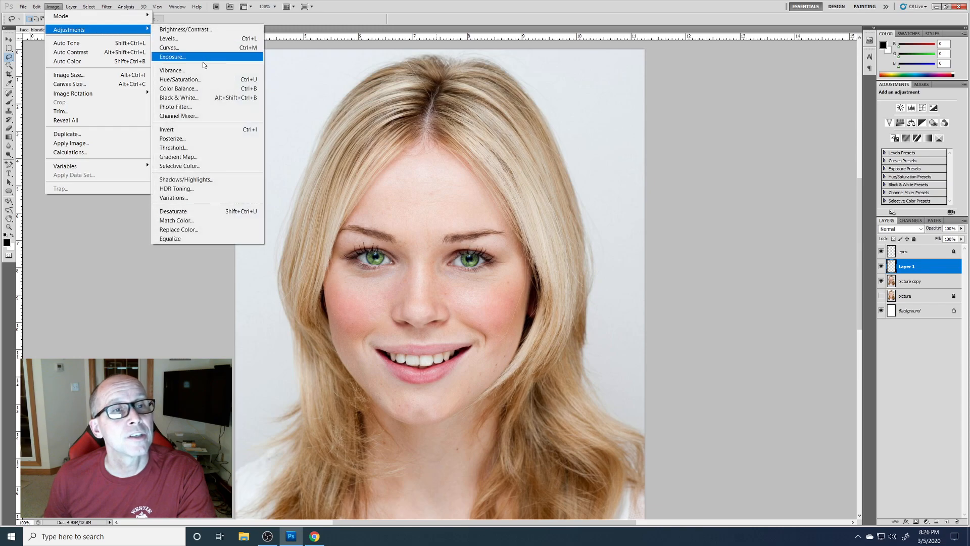
click(195, 79)
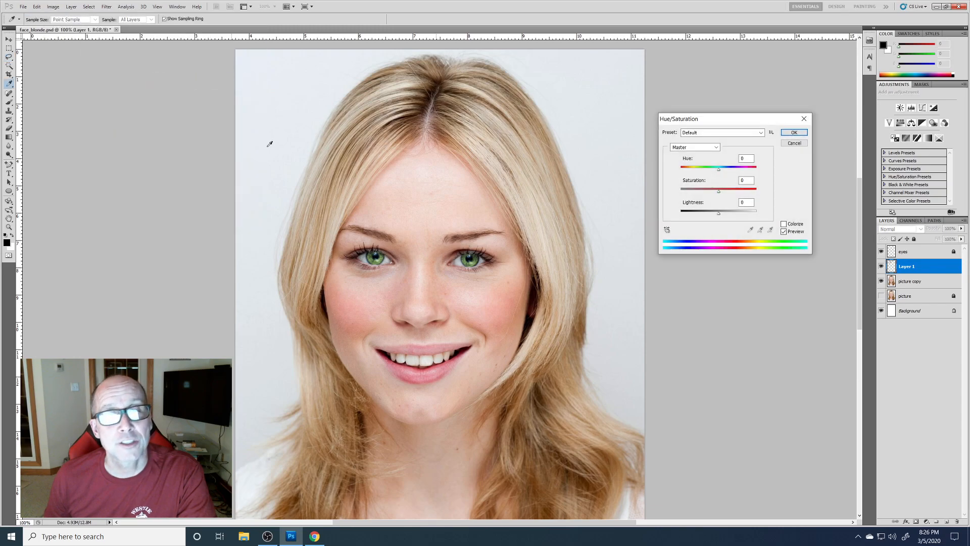
click(786, 224)
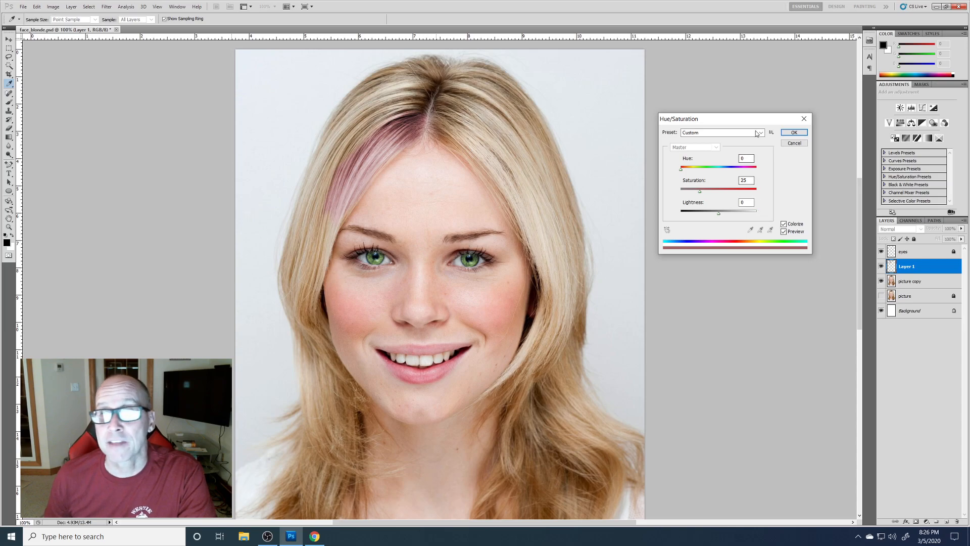
click(794, 132)
key(l)
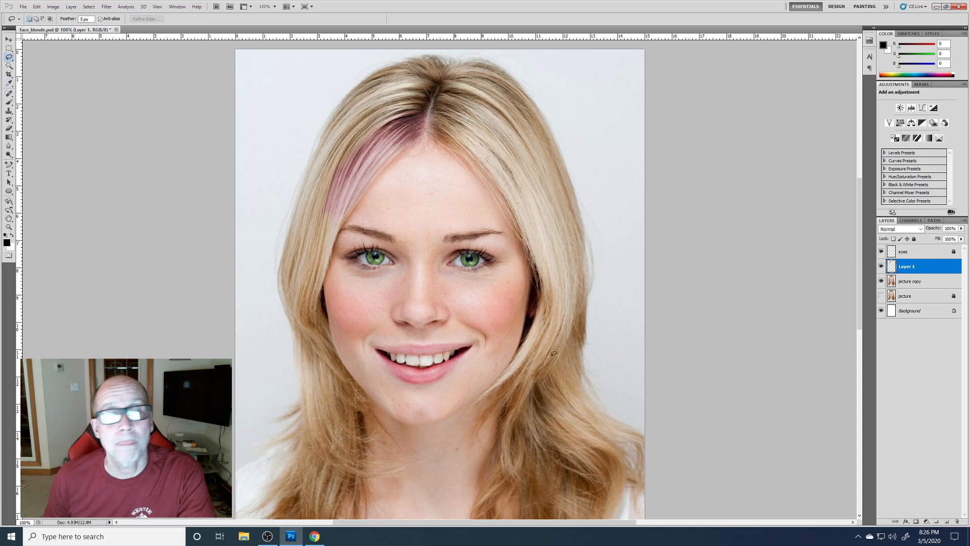
- Rename the tinted hair strip's layer as purple
double_click(905, 266)
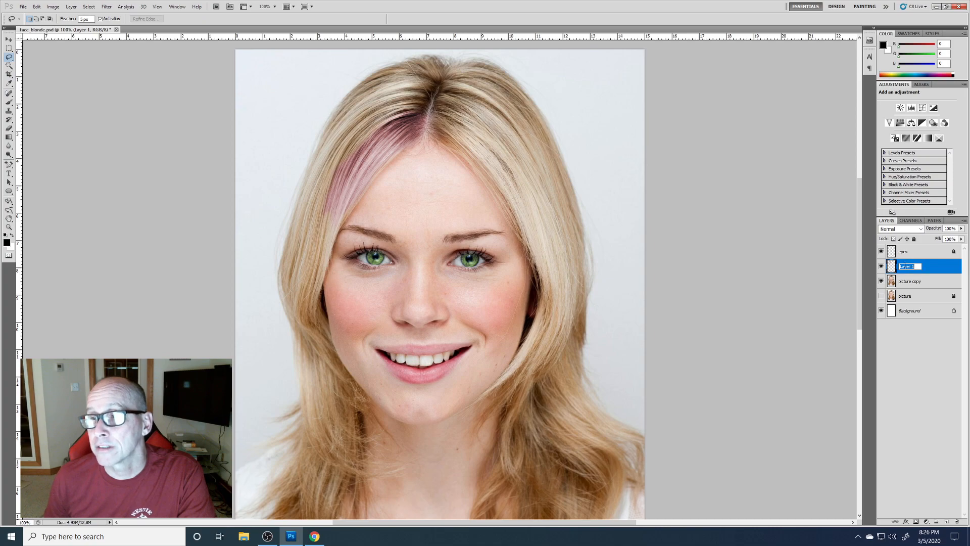
text(purple)
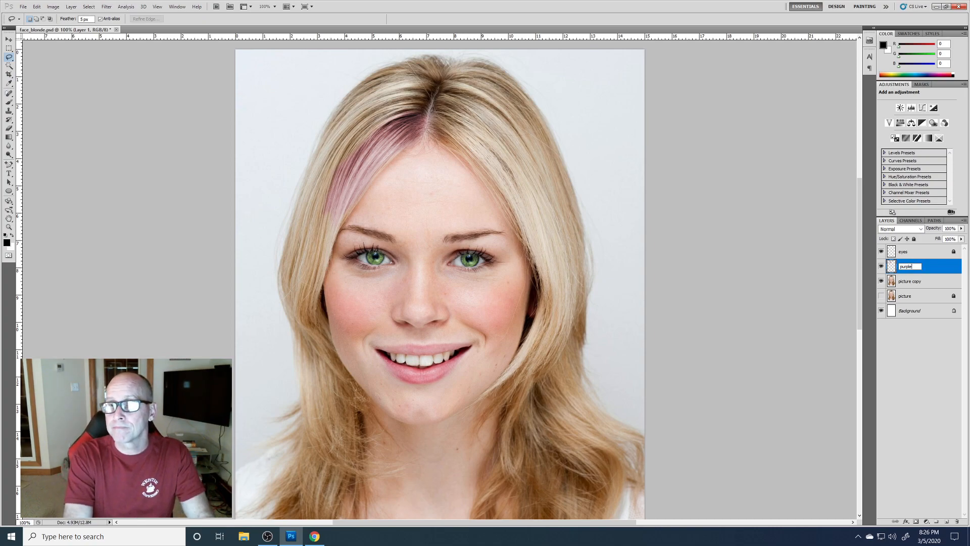
key(Return)
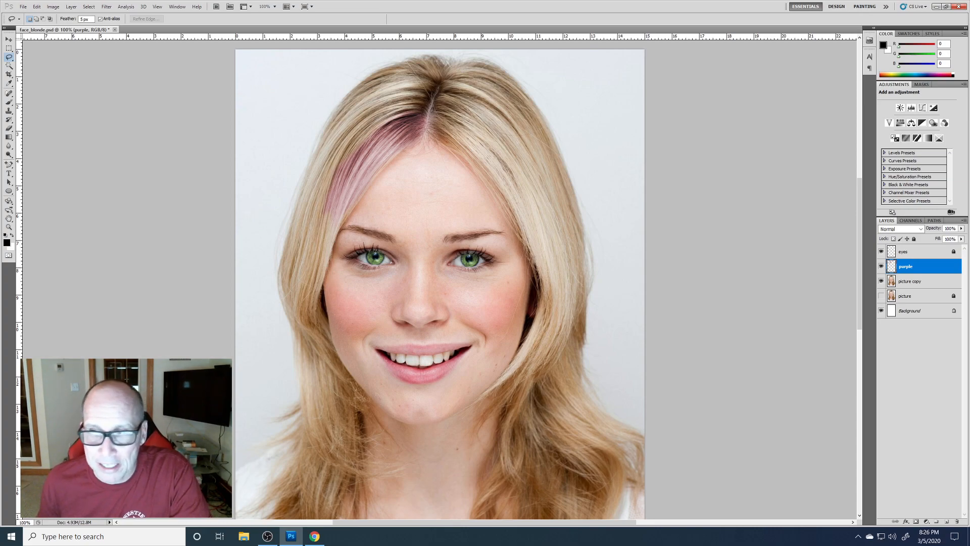
- Lasso the hair strip along the right side of the forehead on picture copy and copy it to a new layer
click(919, 282)
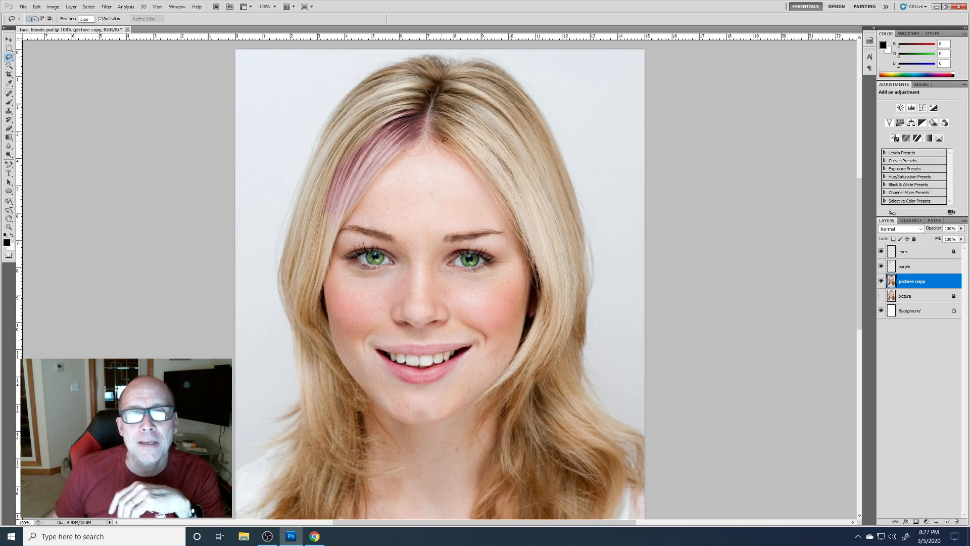
mouse_move(457, 151)
mouse_down()
mouse_move(530, 241)
mouse_move(521, 212)
mouse_move(537, 222)
mouse_move(526, 200)
mouse_up()
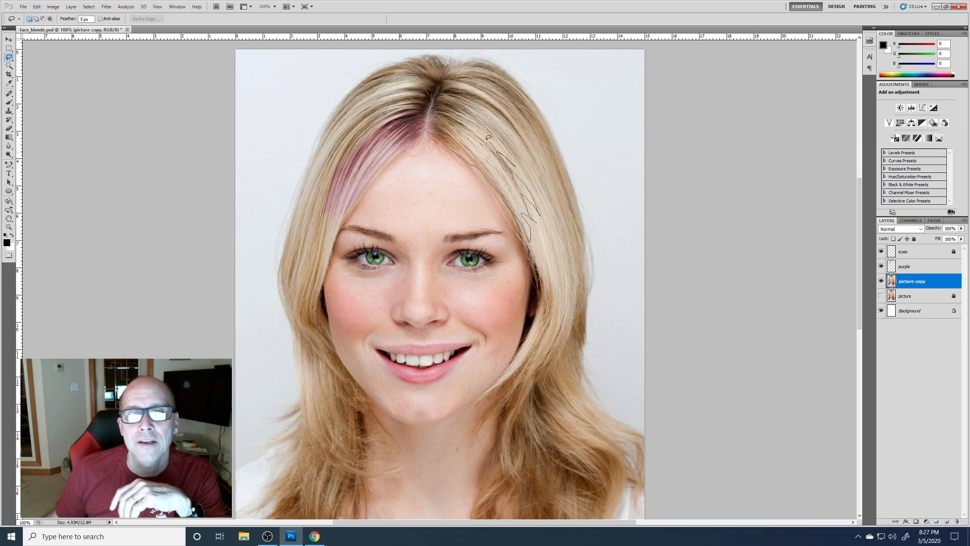
drag(427, 130, 428, 127)
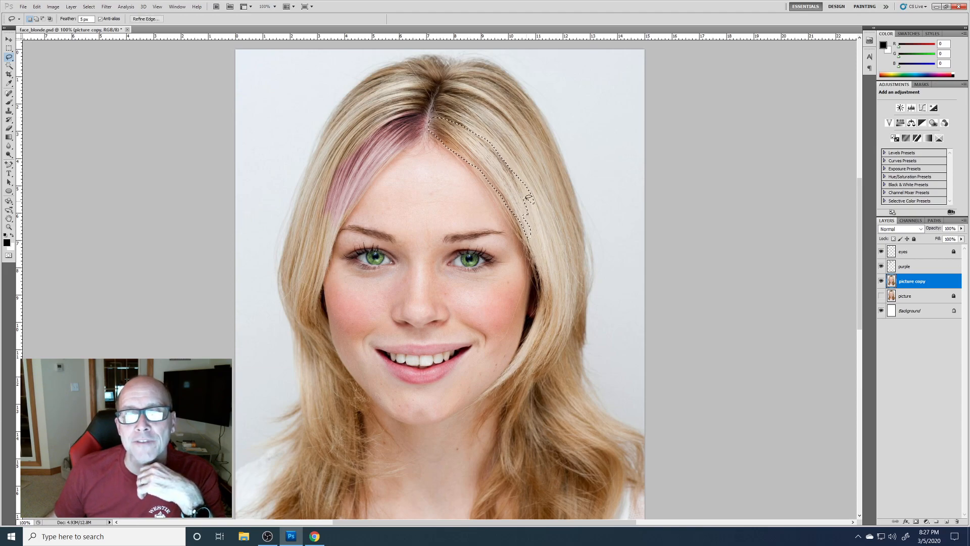
click(69, 7)
mouse_move(101, 16)
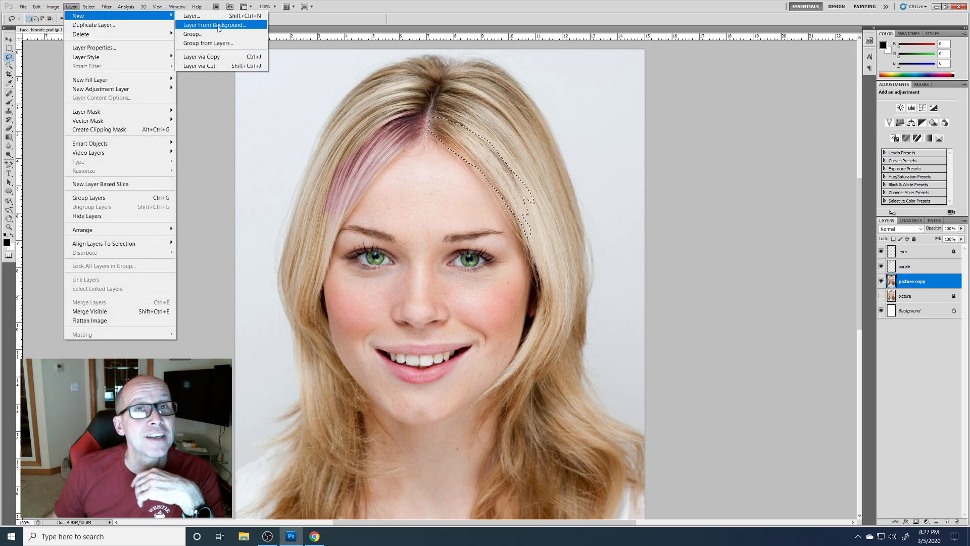
click(202, 57)
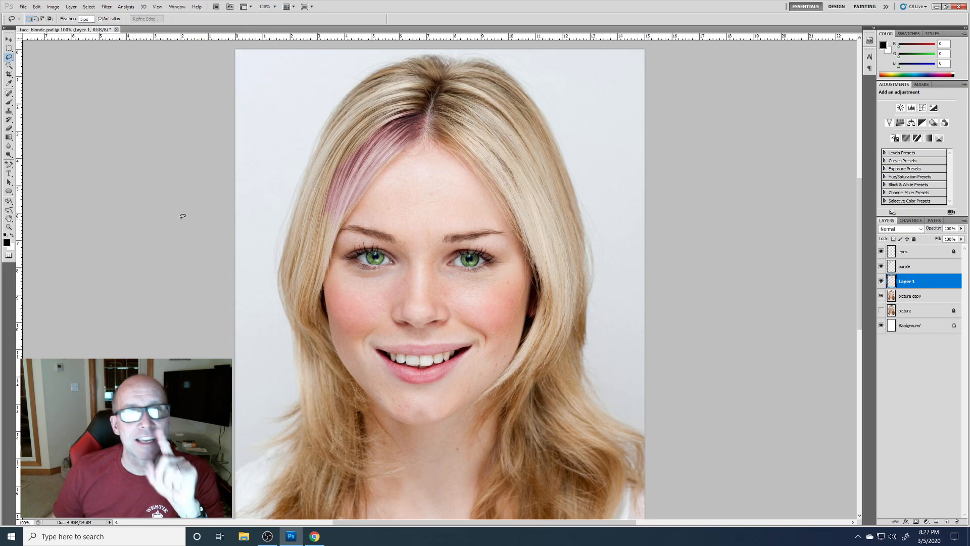
- Colorize the right-hand hair strip's layer with Hue/Saturation at hue 0 and saturation 25
click(53, 7)
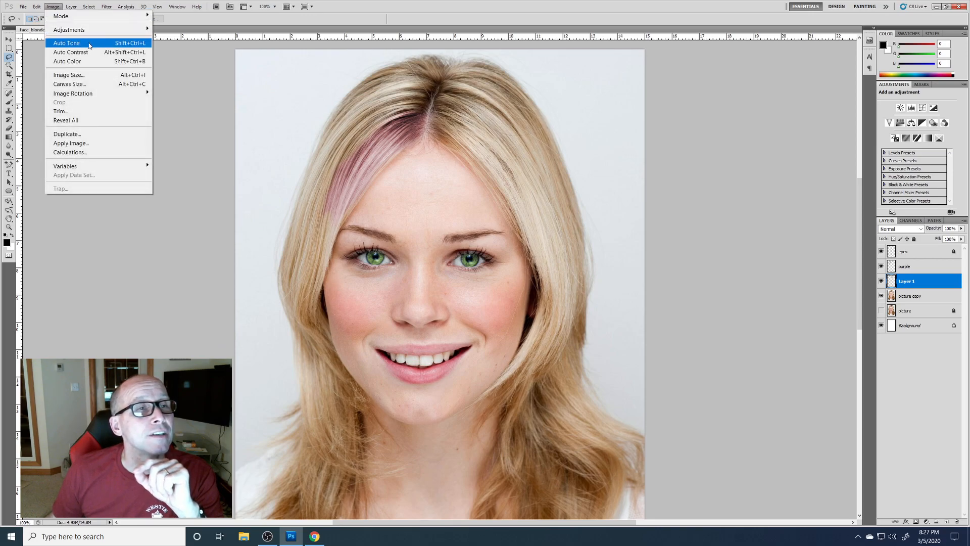
mouse_move(101, 30)
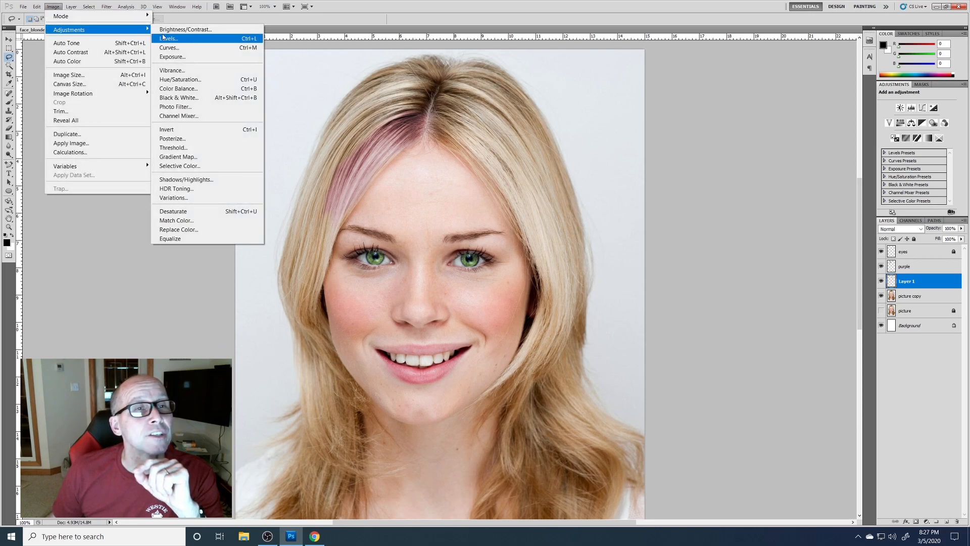
click(208, 80)
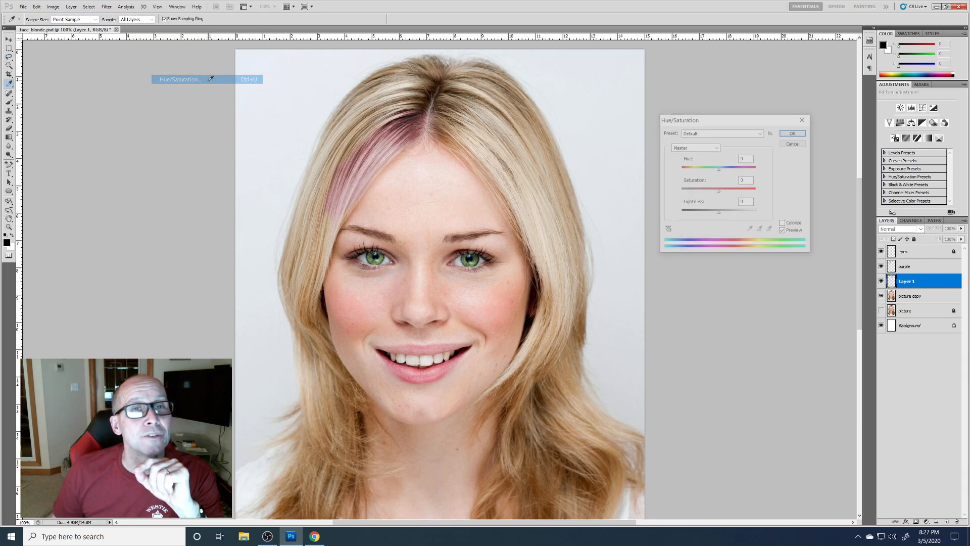
click(784, 224)
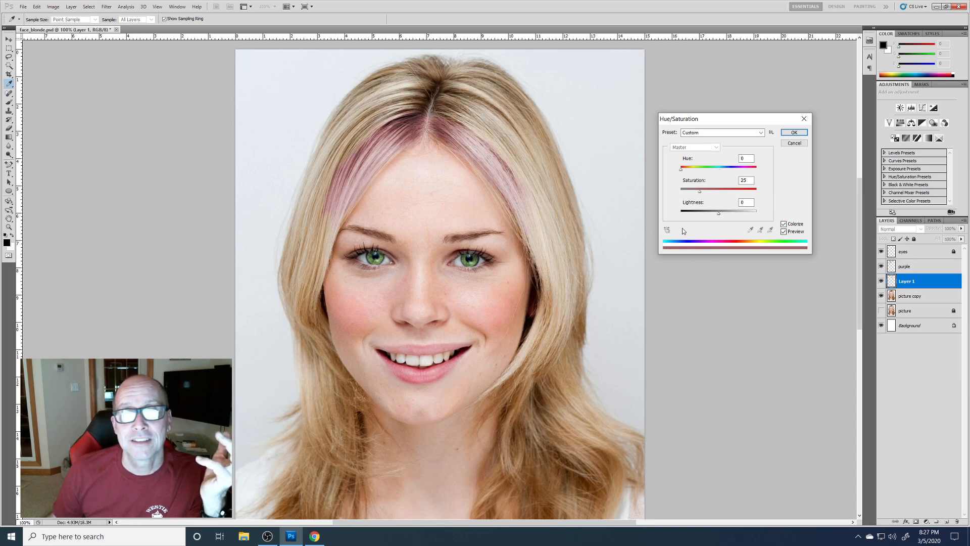
click(795, 133)
key(l)
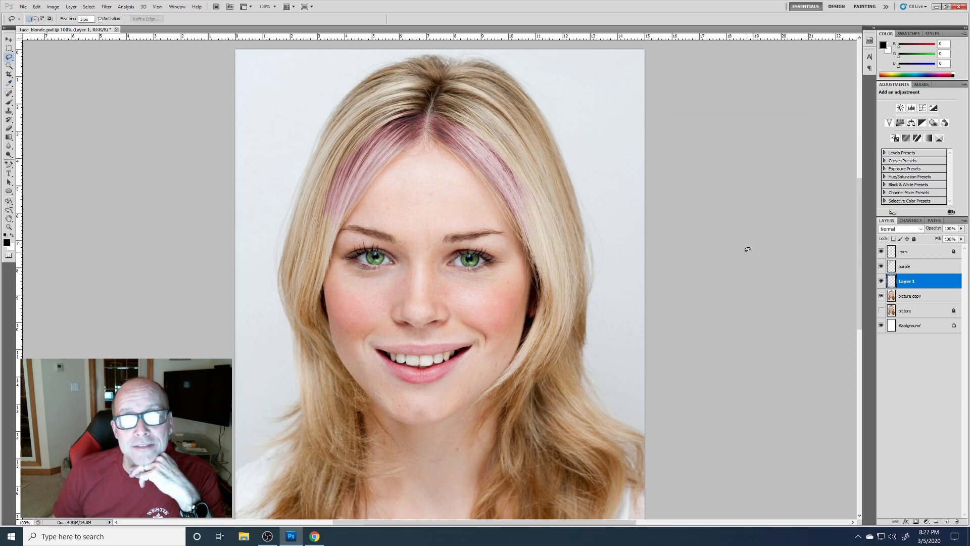
- Rename the right-hand hair strip's layer as purple2
double_click(905, 282)
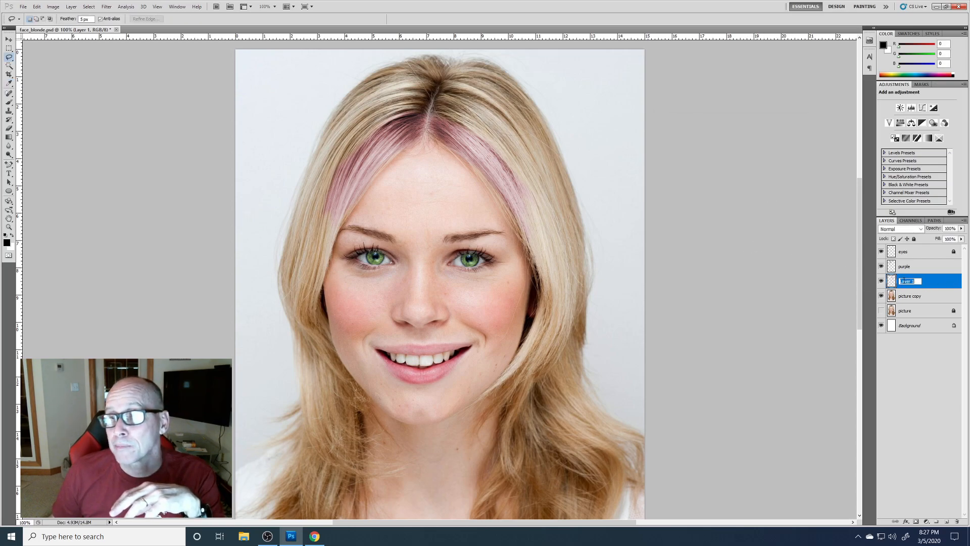
text(purple2)
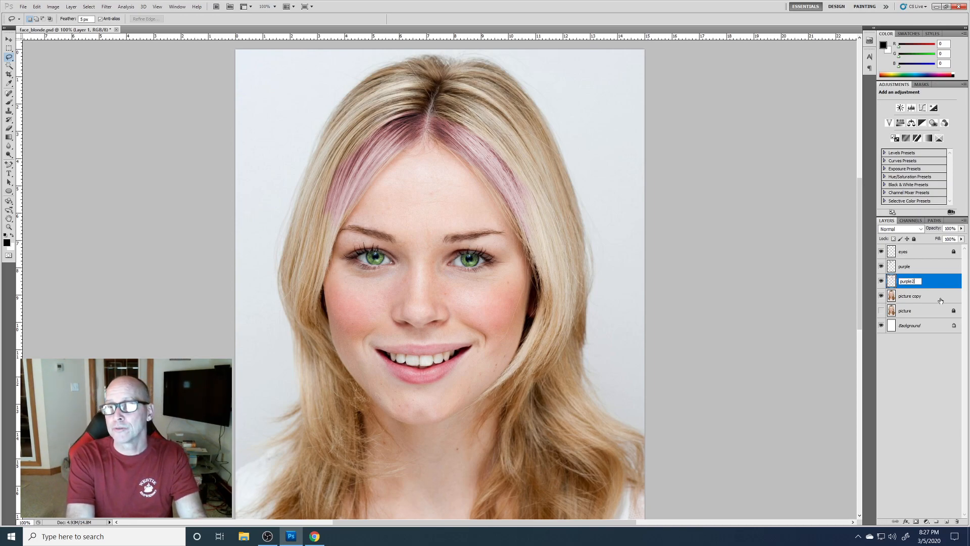
key(Return)
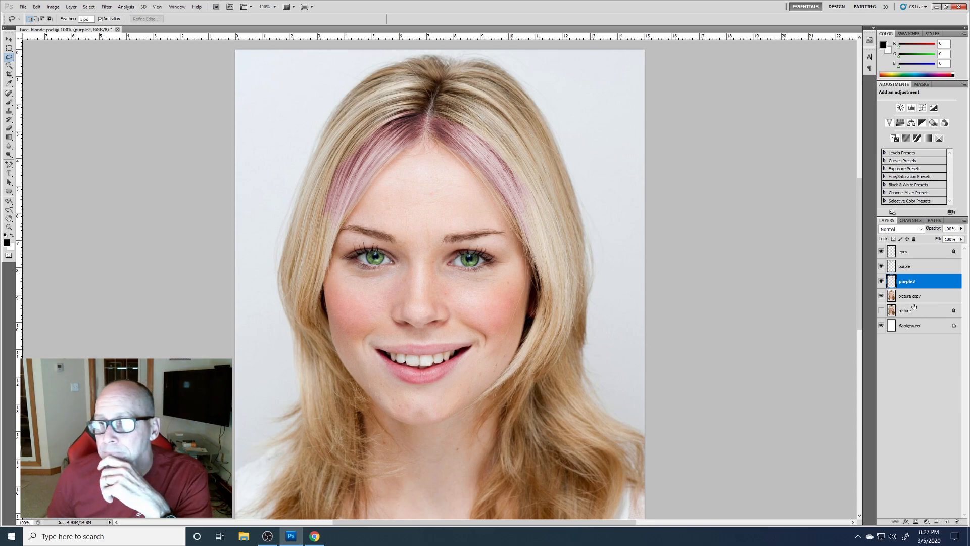
- On picture copy, lasso the hair band above the left purple strip and add the matching band above the right strip to the selection
click(927, 298)
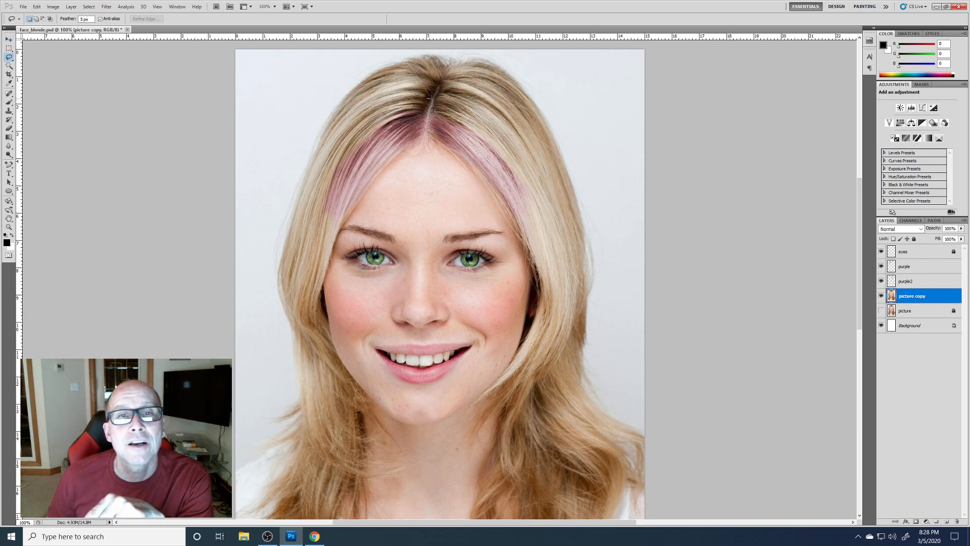
drag(422, 95, 375, 104)
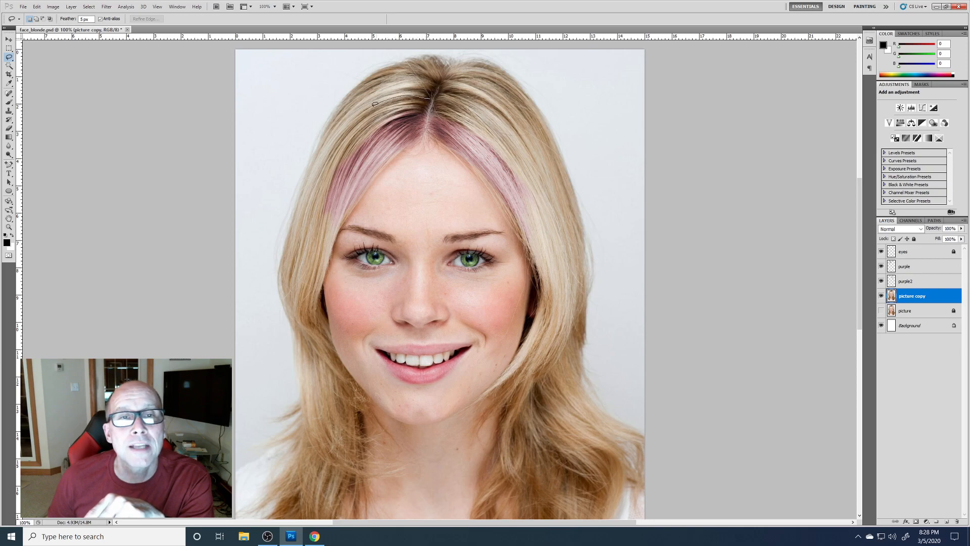
mouse_move(338, 132)
mouse_down()
mouse_move(323, 176)
mouse_move(336, 166)
mouse_move(332, 181)
mouse_move(374, 127)
mouse_move(427, 112)
mouse_up()
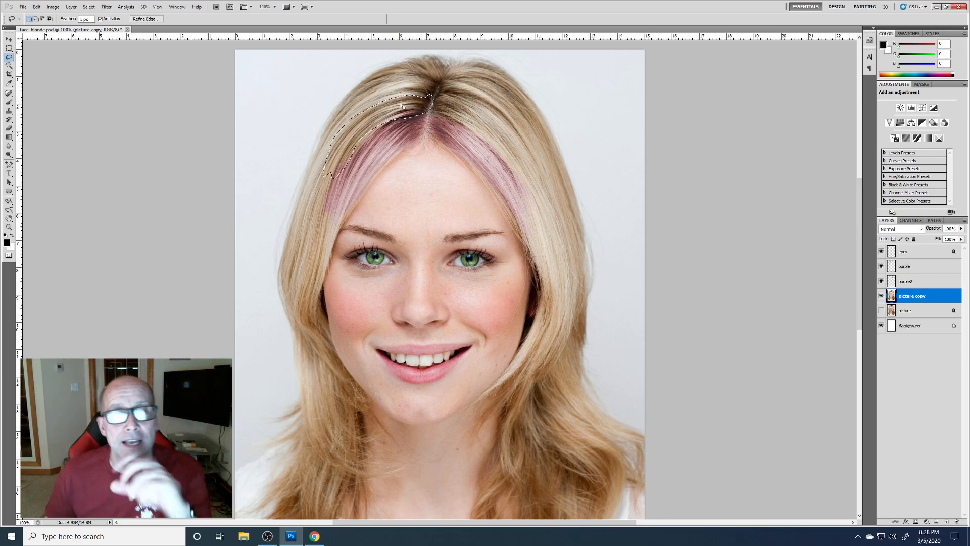
key(shift)
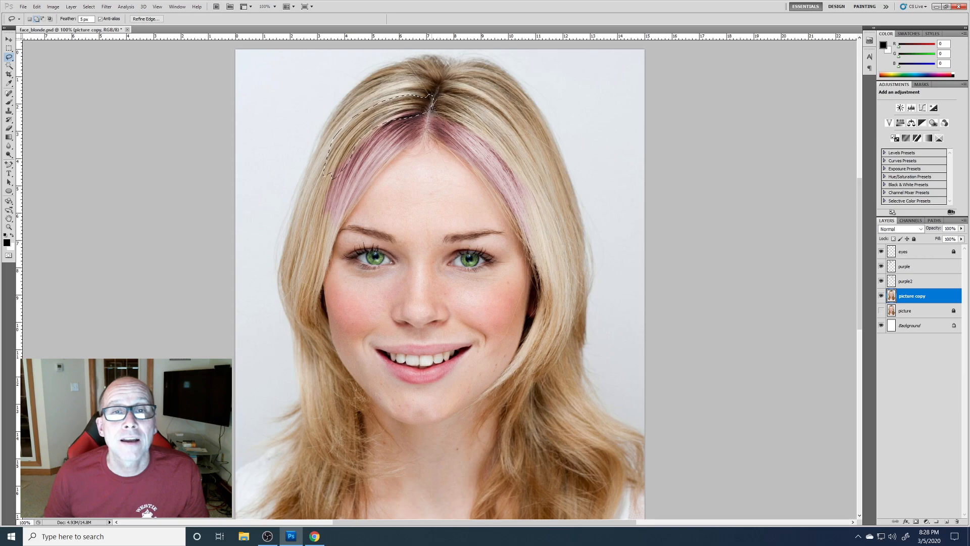
mouse_move(468, 125)
mouse_down()
mouse_move(537, 193)
mouse_move(518, 133)
mouse_move(495, 114)
mouse_move(432, 95)
mouse_up()
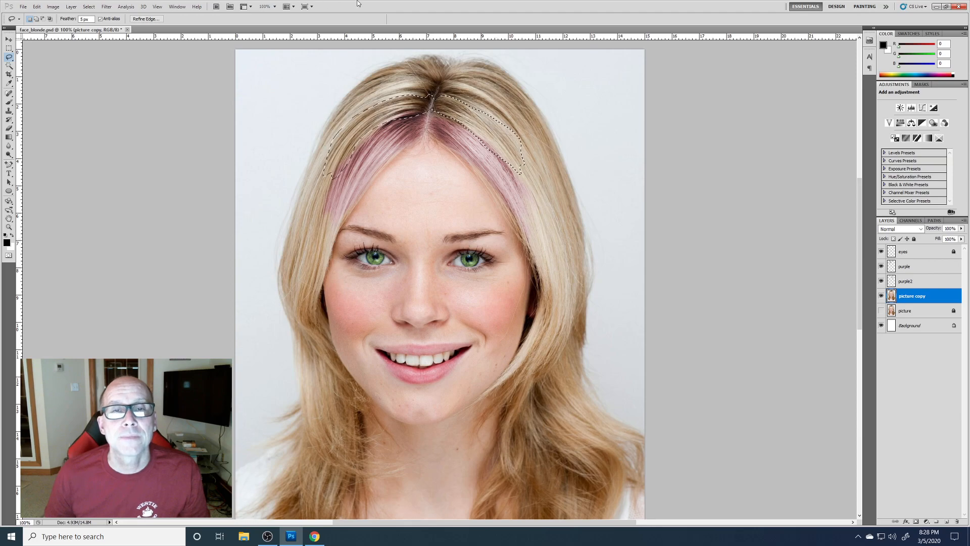
- Copy the two selected upper hair bands from picture copy onto one new layer
click(72, 6)
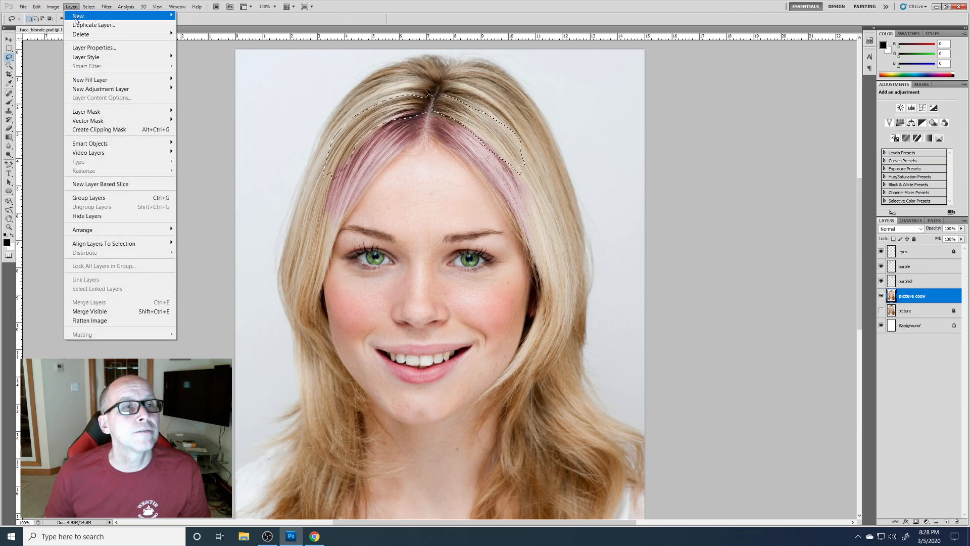
mouse_move(75, 19)
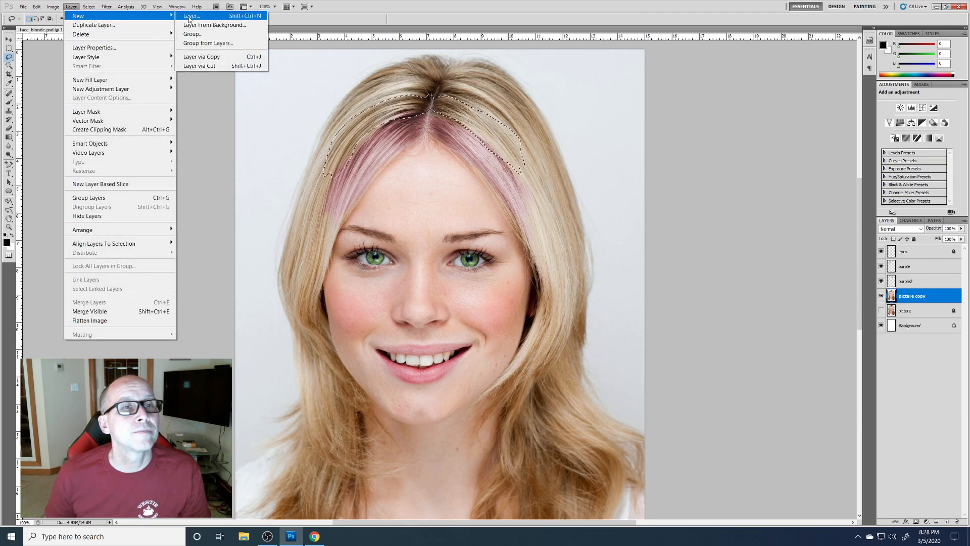
click(224, 57)
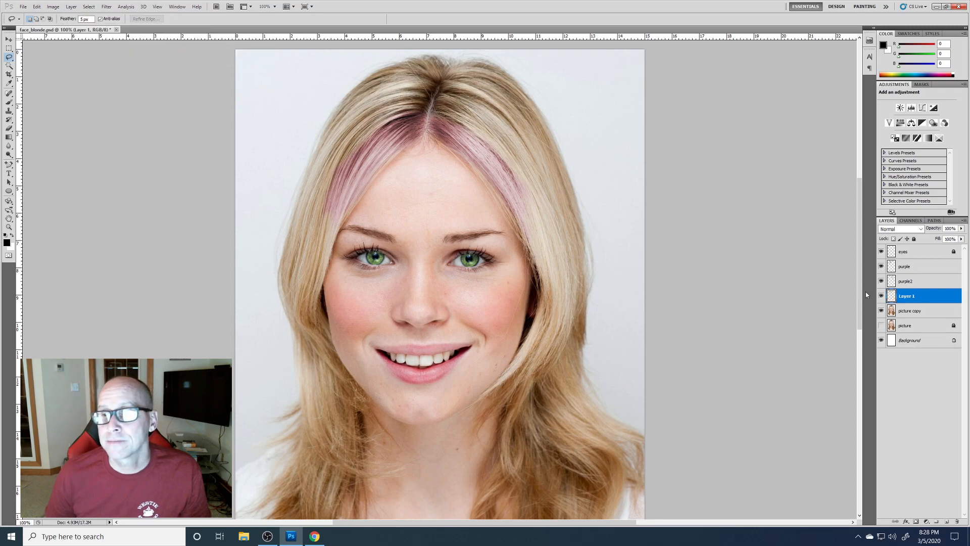
- Colorize the new layer holding the two hair bands above the purple strips with Hue/Saturation, using a yellow-green hue and saturation 25
click(54, 6)
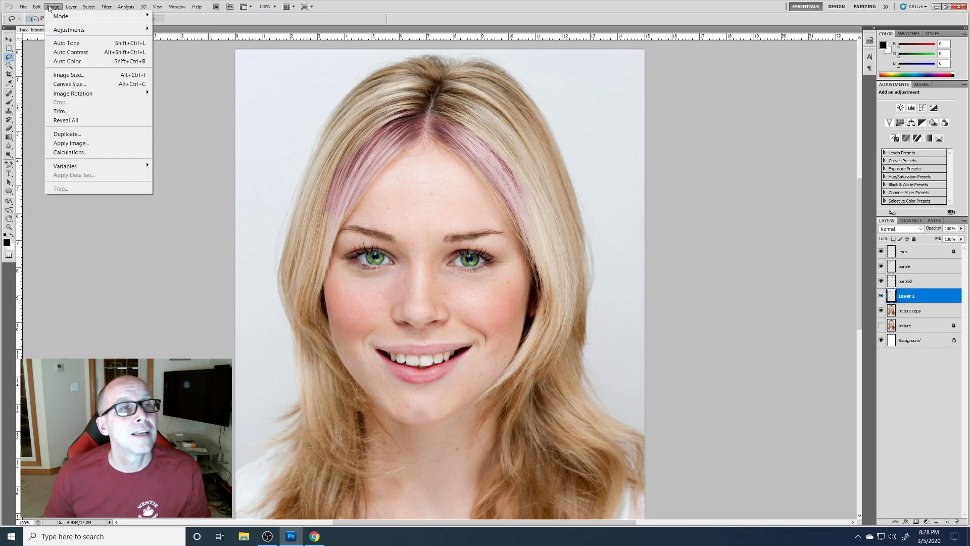
mouse_move(62, 31)
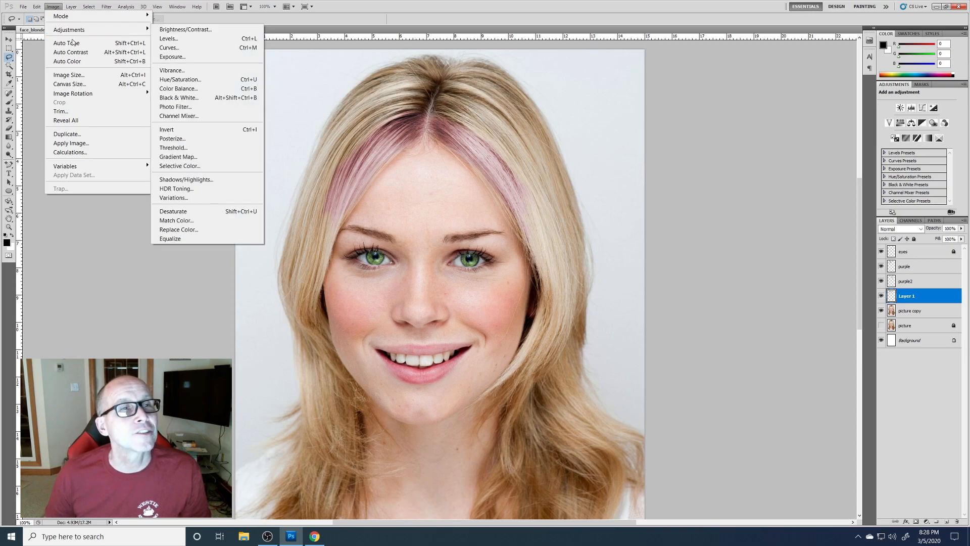
click(237, 80)
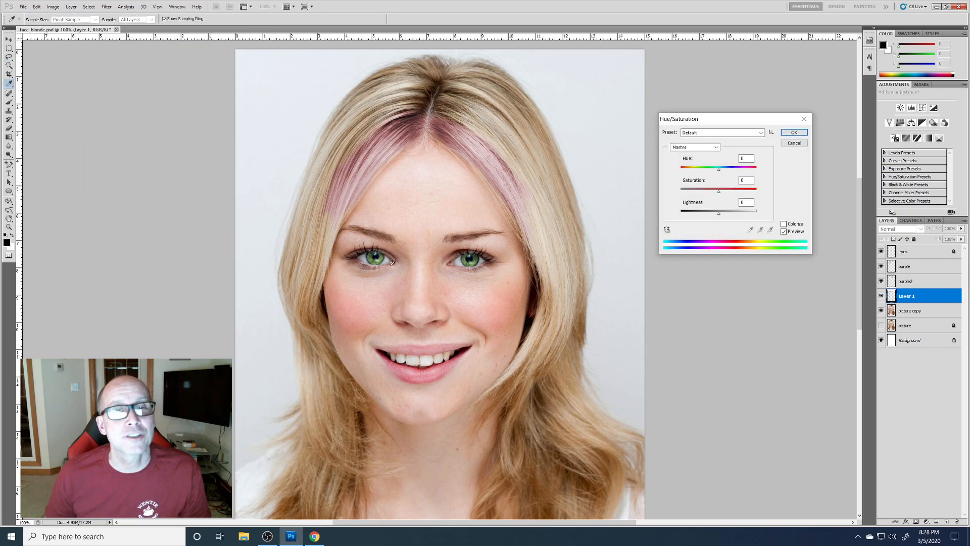
click(785, 224)
drag(681, 169, 695, 175)
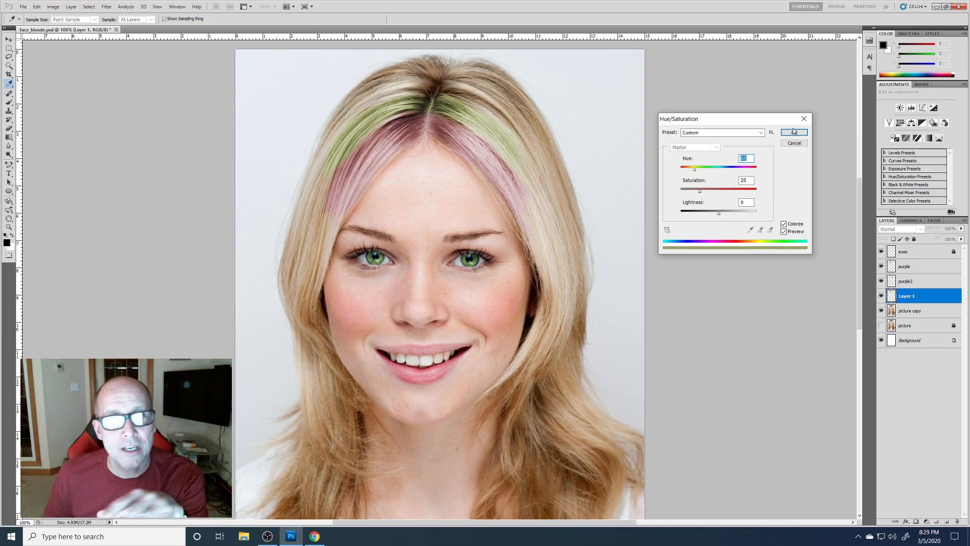
click(794, 132)
key(l)
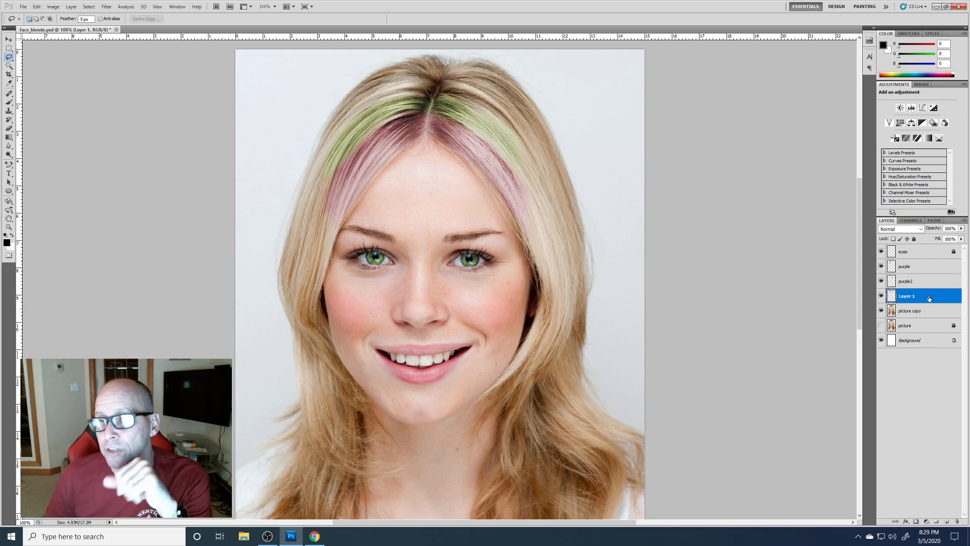
- Rename the green-tinted hair layer as green
double_click(905, 296)
text(green)
key(Return)
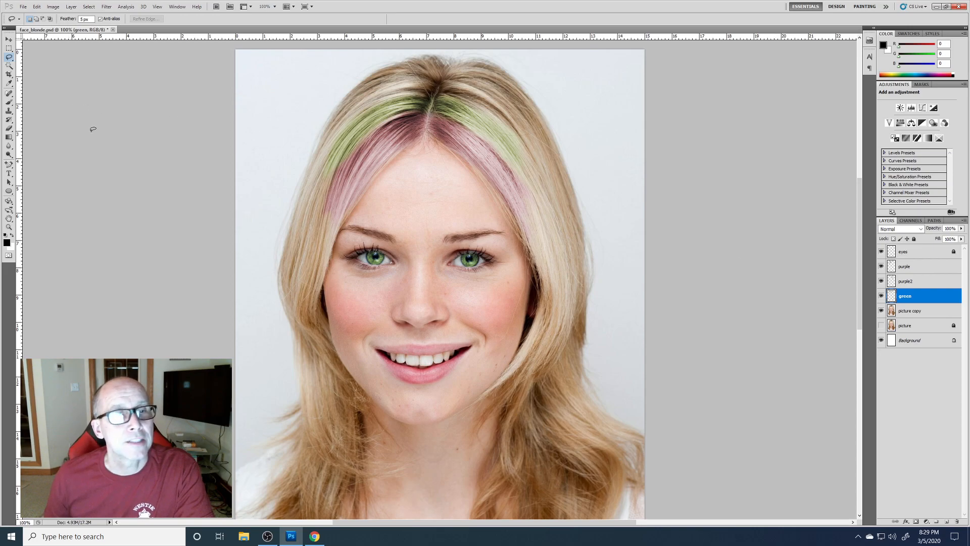
- On picture copy, lasso the hair band above the left green strip and add the matching band above the right green strip
click(904, 312)
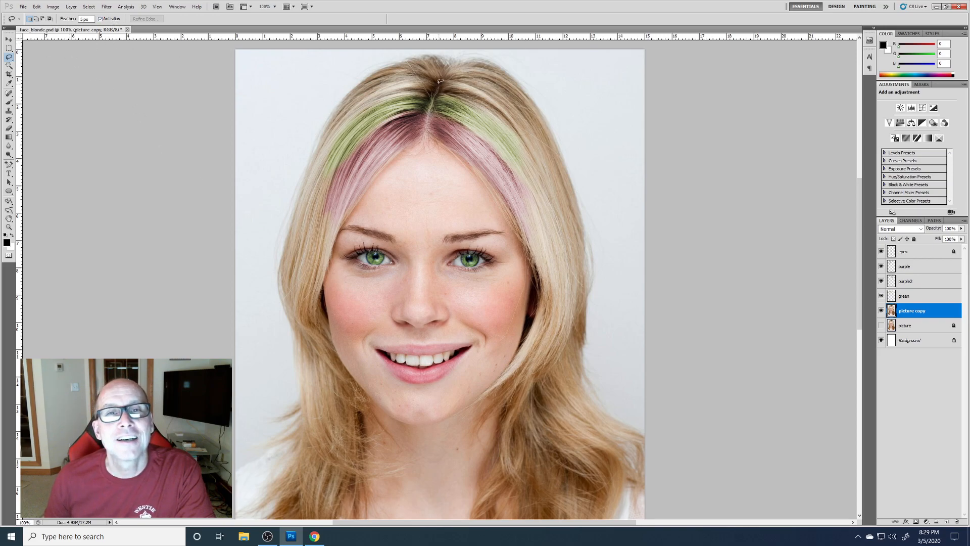
mouse_move(421, 70)
mouse_down()
mouse_move(368, 91)
mouse_move(337, 121)
mouse_move(339, 137)
mouse_move(365, 108)
mouse_move(395, 96)
mouse_up()
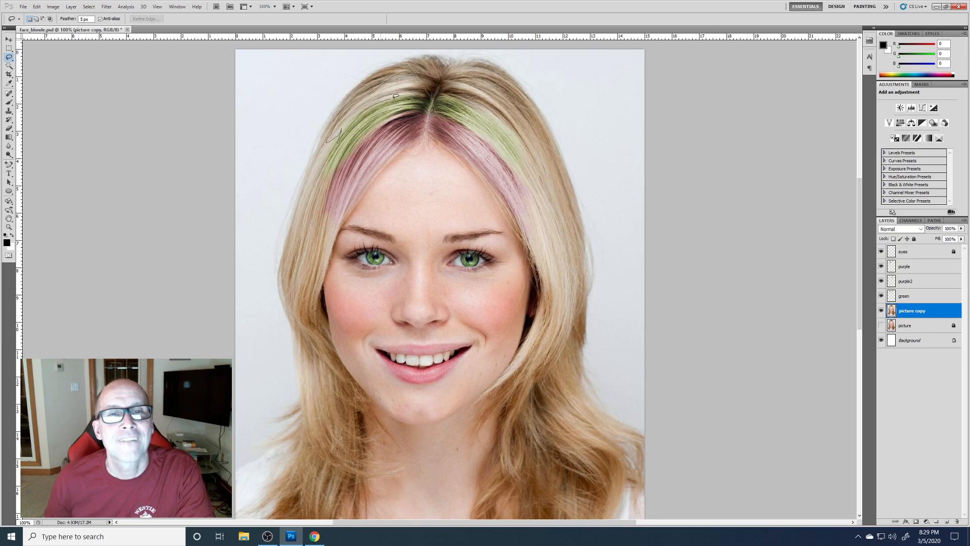
drag(446, 77, 445, 77)
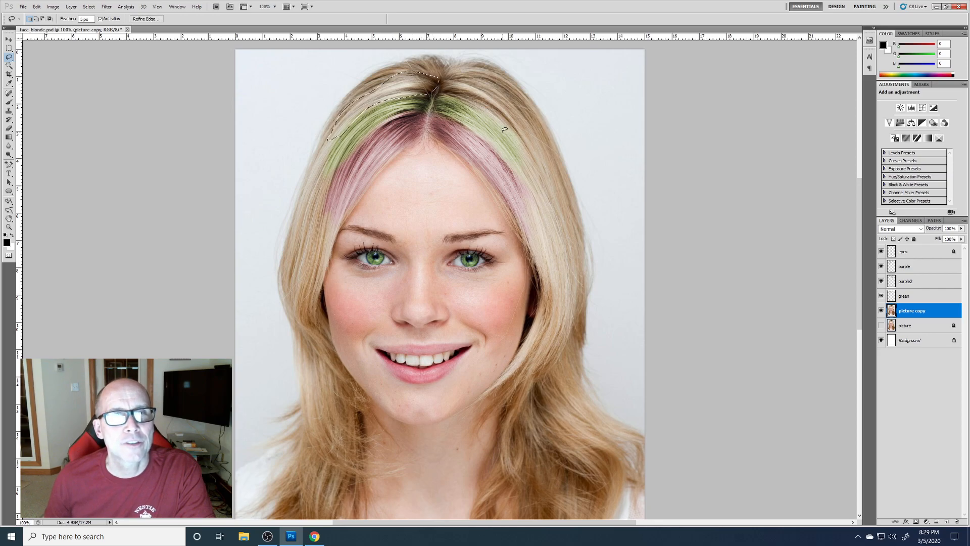
key(shift)
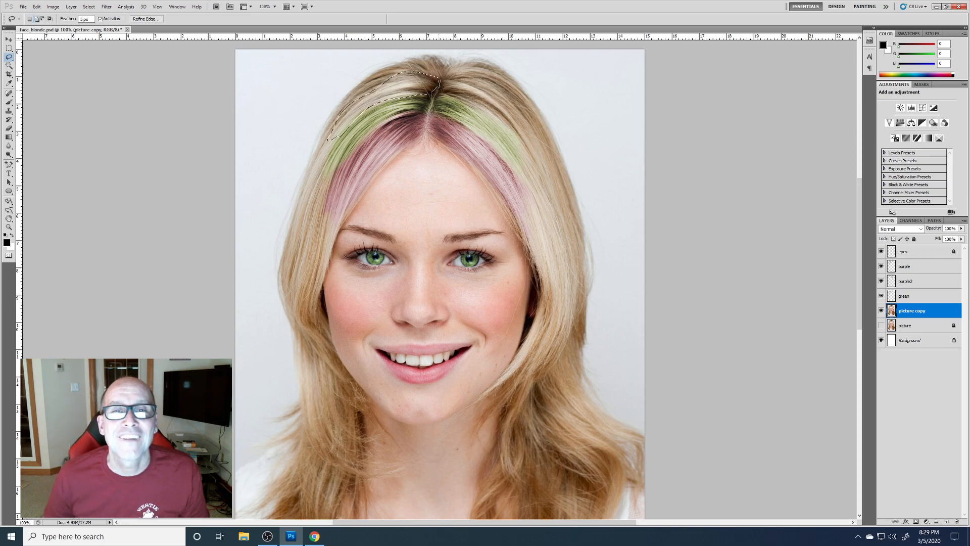
mouse_move(486, 107)
mouse_down()
mouse_move(522, 138)
mouse_move(516, 104)
mouse_move(526, 108)
mouse_move(513, 99)
mouse_move(485, 84)
mouse_move(438, 81)
mouse_up()
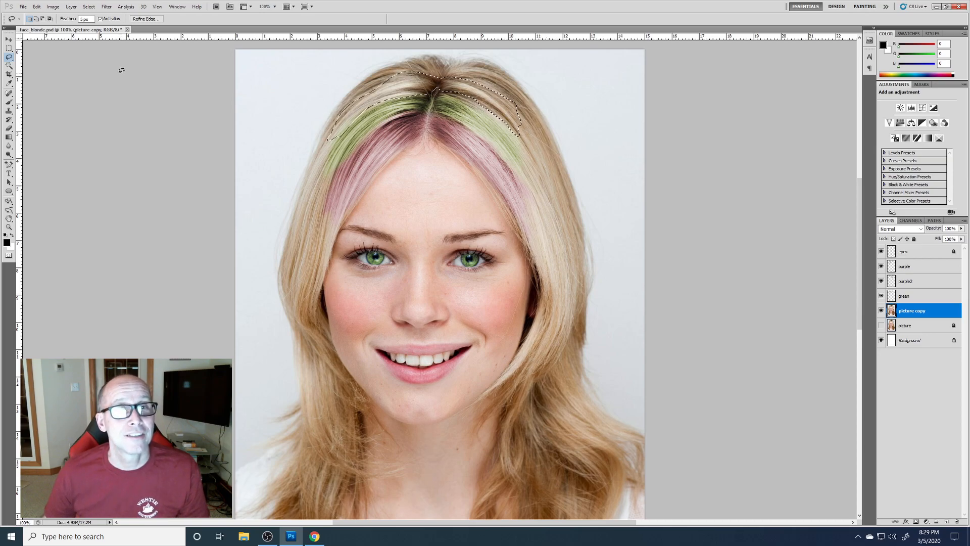
- Copy the two selected bands above the green strips from picture copy onto one new layer
click(70, 7)
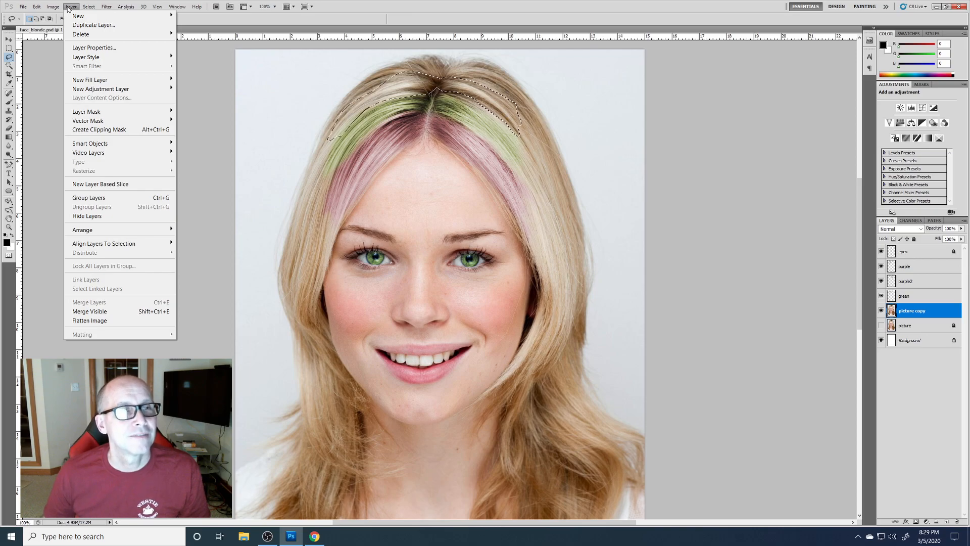
mouse_move(71, 17)
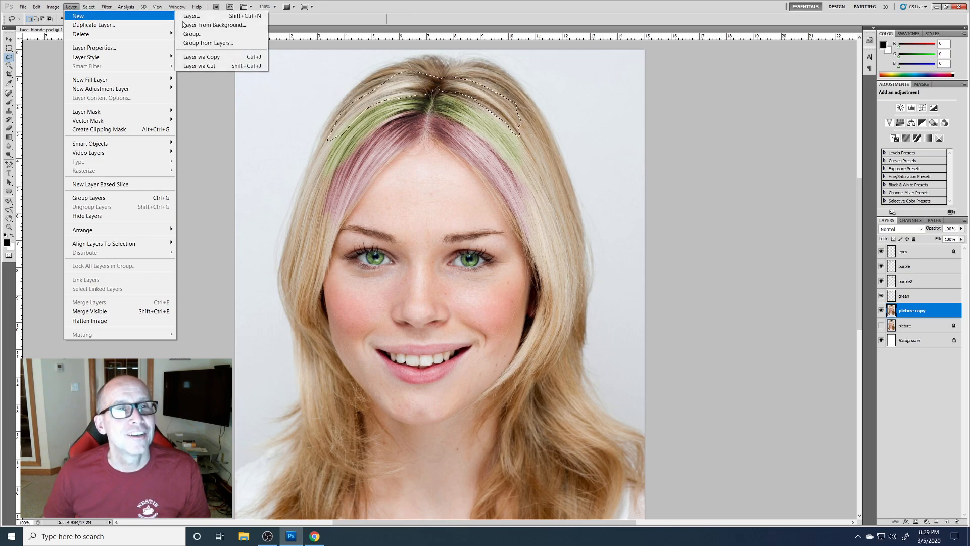
click(236, 57)
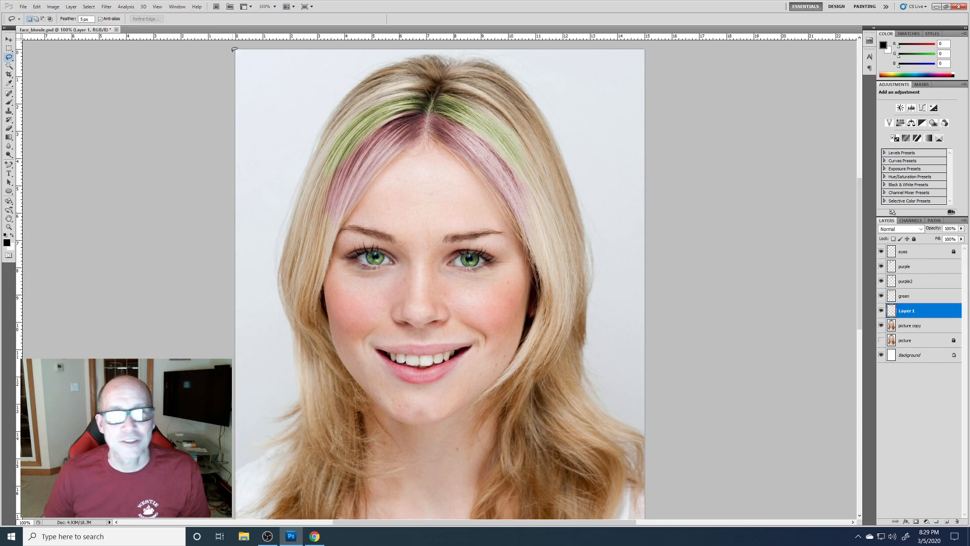
- Colorize the new layer above picture copy with Hue/Saturation, using a blue-violet hue and saturation 25
click(51, 7)
mouse_move(120, 32)
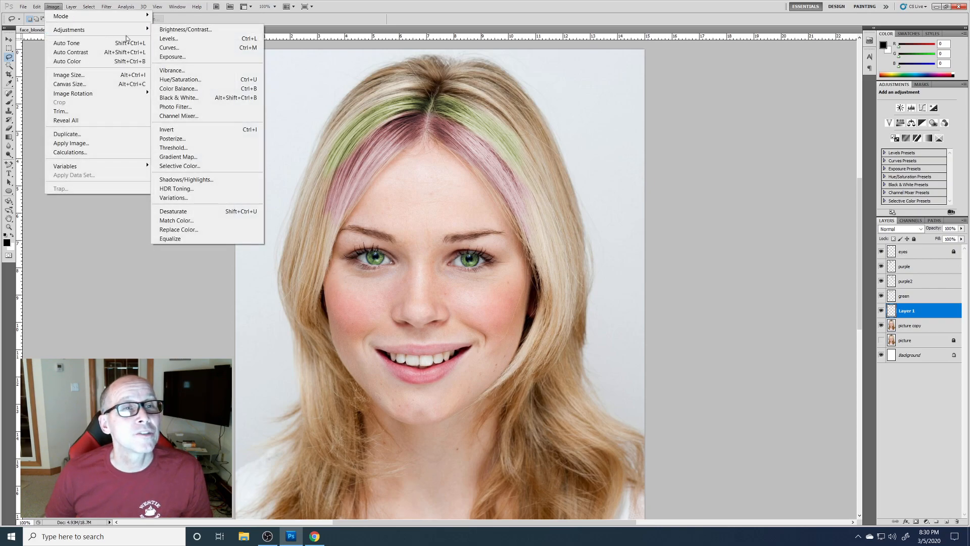
click(180, 79)
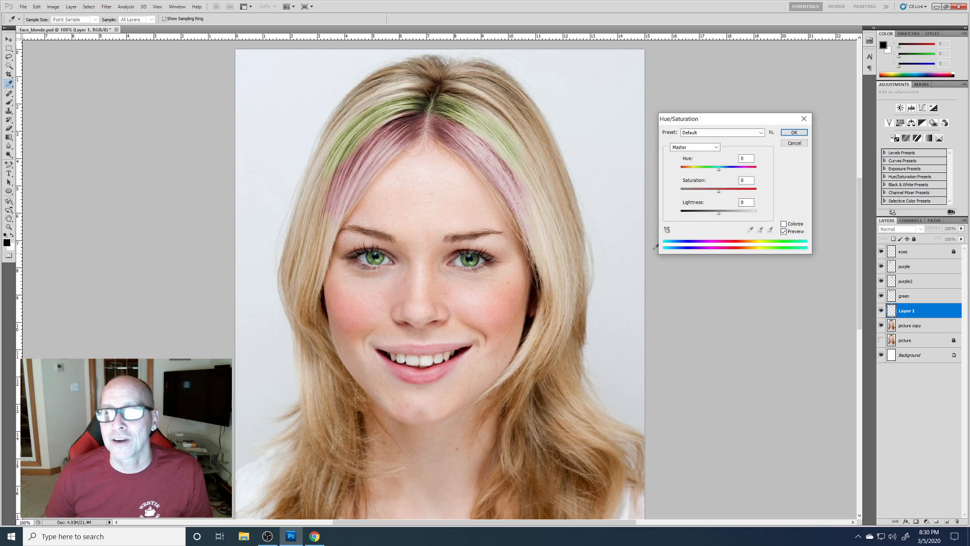
click(784, 224)
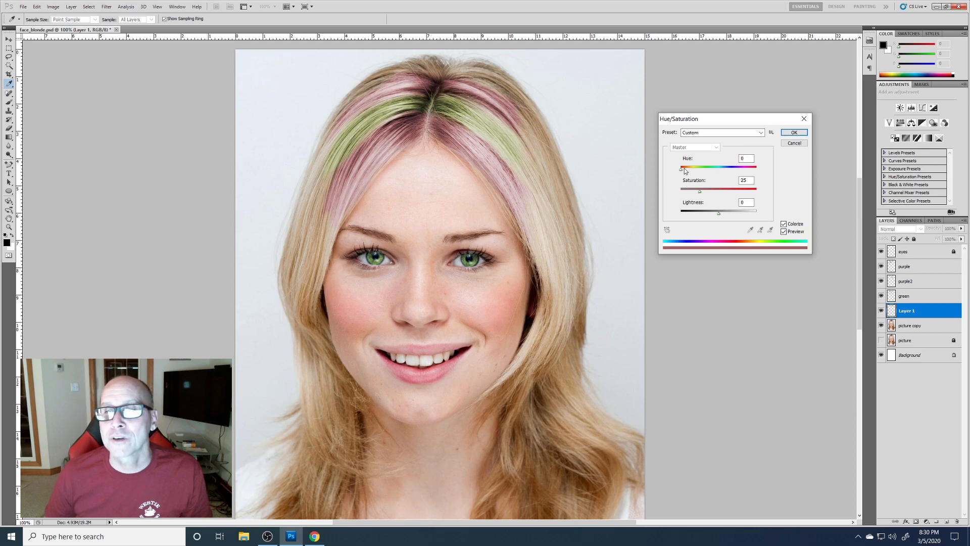
drag(682, 171, 733, 175)
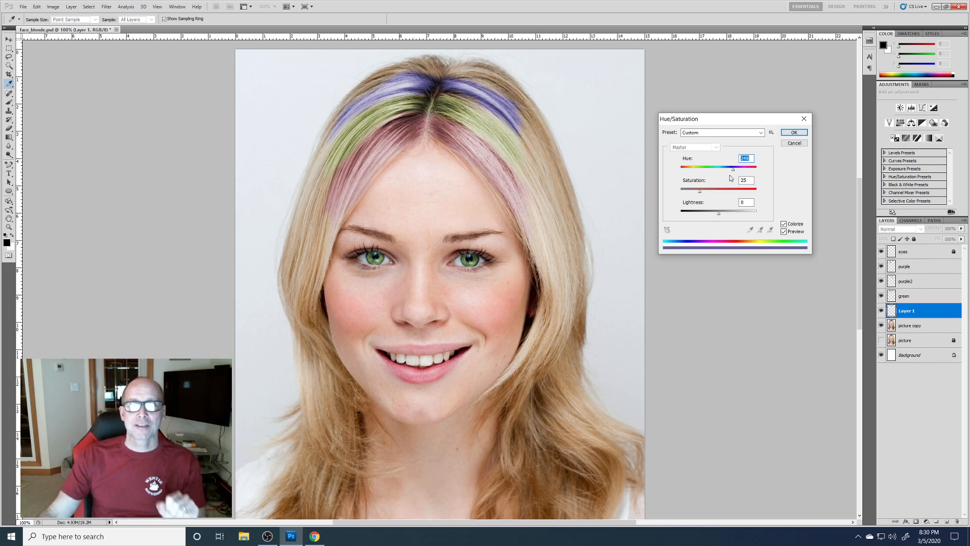
click(793, 133)
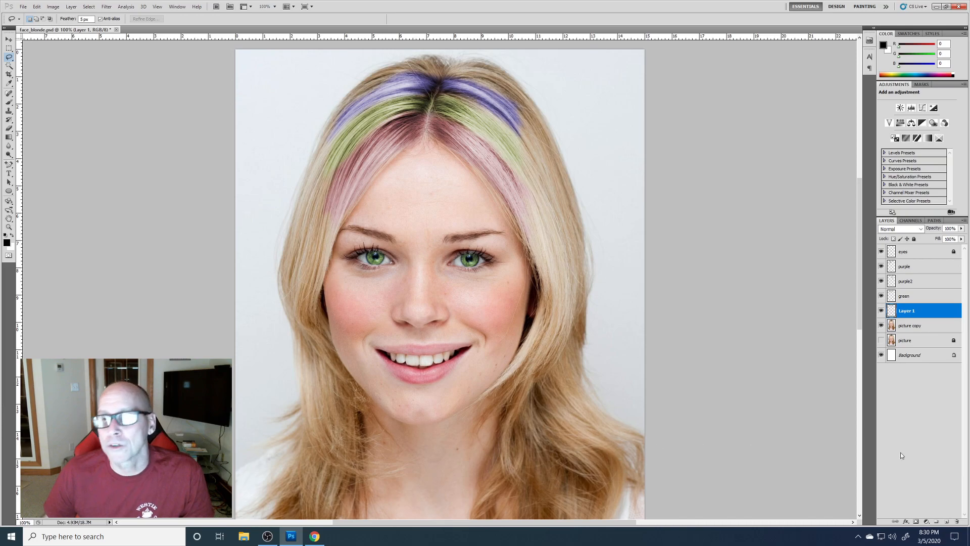
- Rename the blue-violet hair layer as violet
double_click(902, 311)
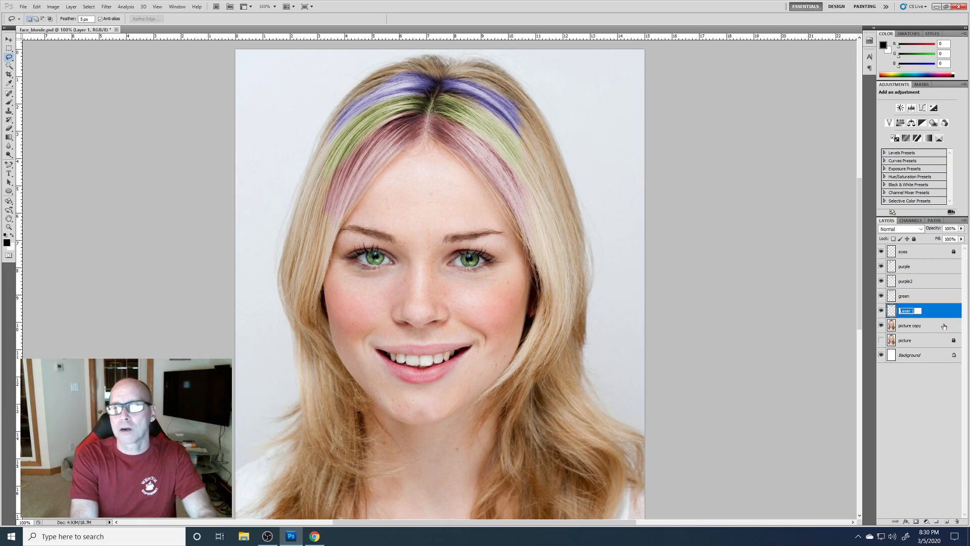
text(w)
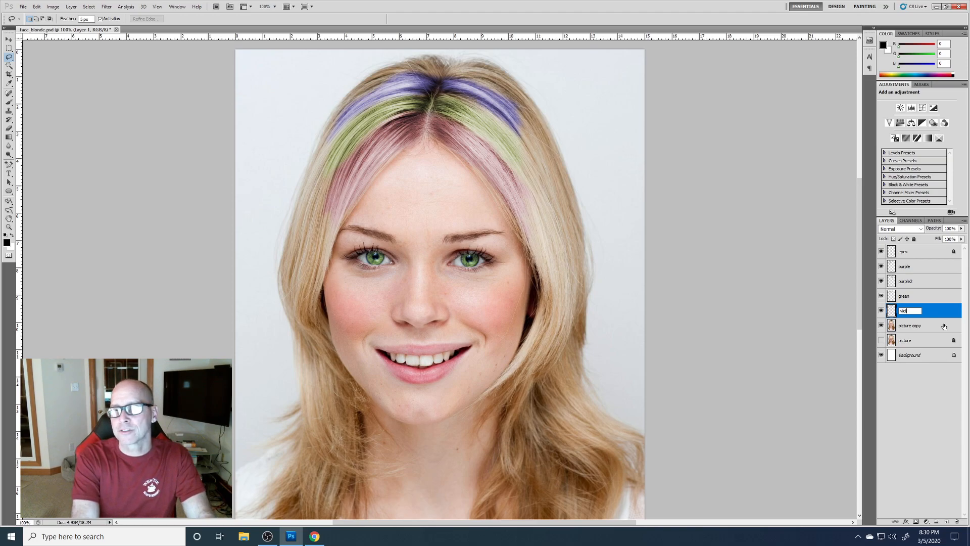
key(Return)
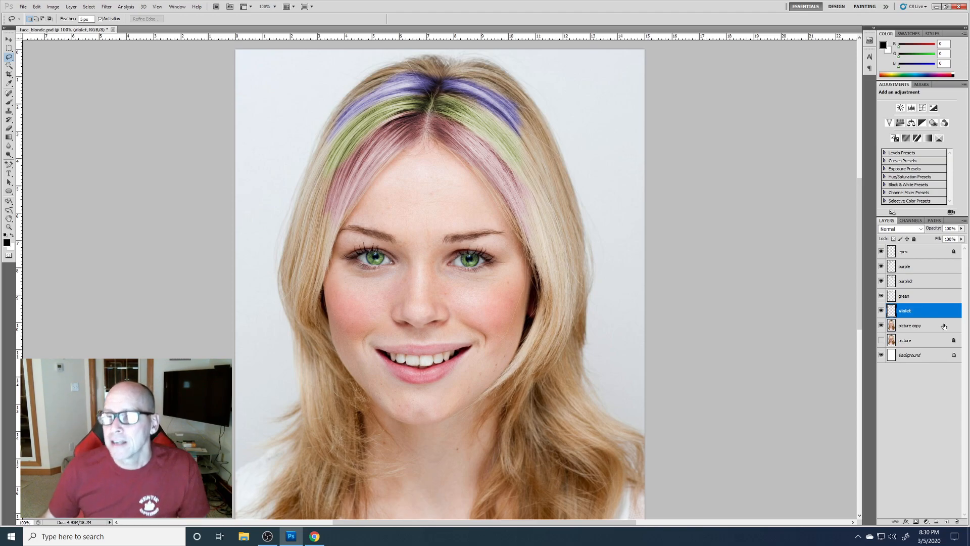
- On picture copy, lasso the outermost hair band above the left violet strip and add the matching band on the right side
click(901, 328)
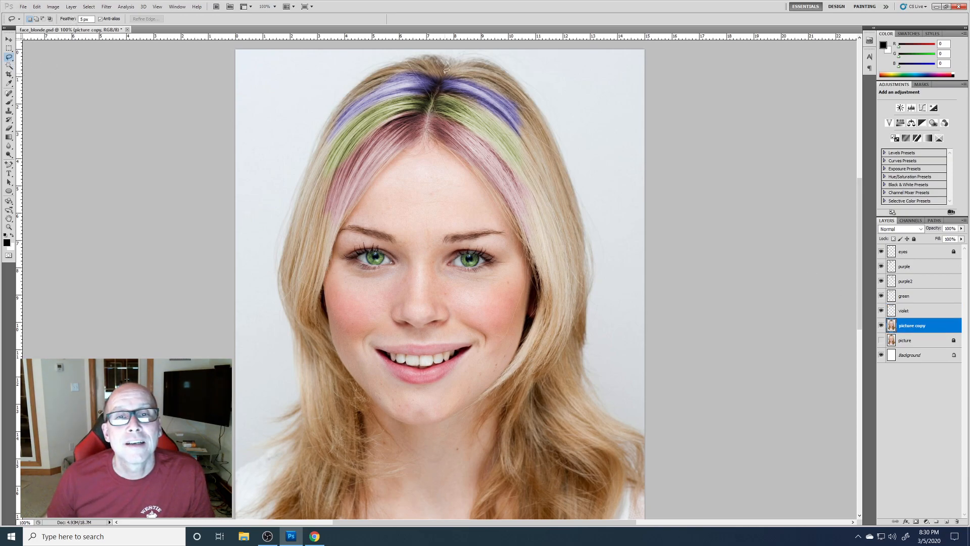
mouse_move(439, 57)
mouse_down()
mouse_move(361, 75)
mouse_move(331, 117)
mouse_move(364, 94)
mouse_up()
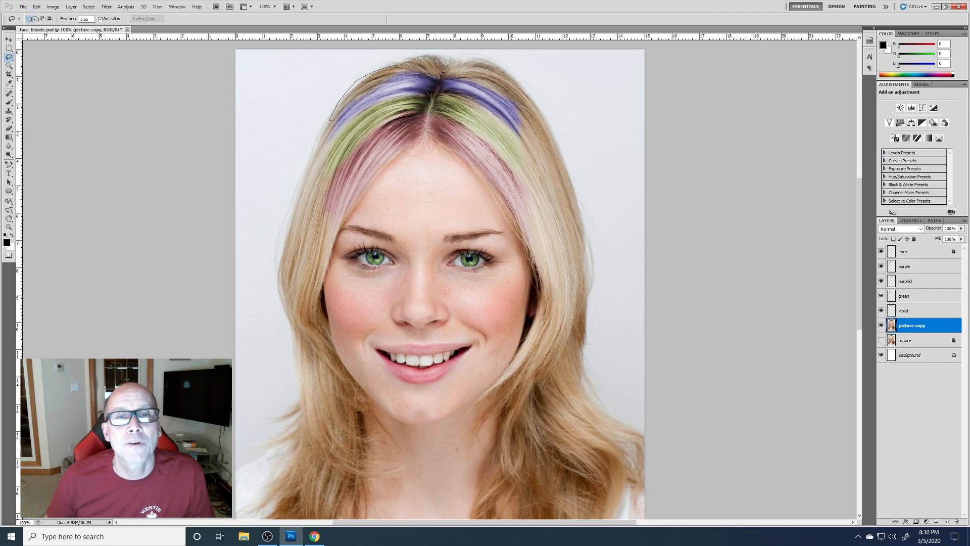
drag(446, 71, 446, 71)
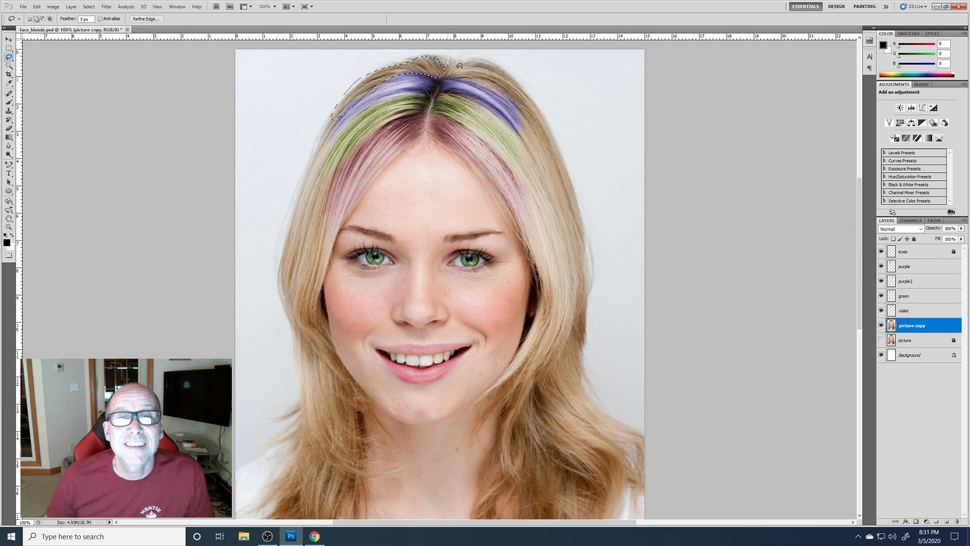
mouse_move(489, 61)
mouse_down()
mouse_move(523, 85)
mouse_move(547, 132)
mouse_move(488, 82)
mouse_move(450, 75)
mouse_up()
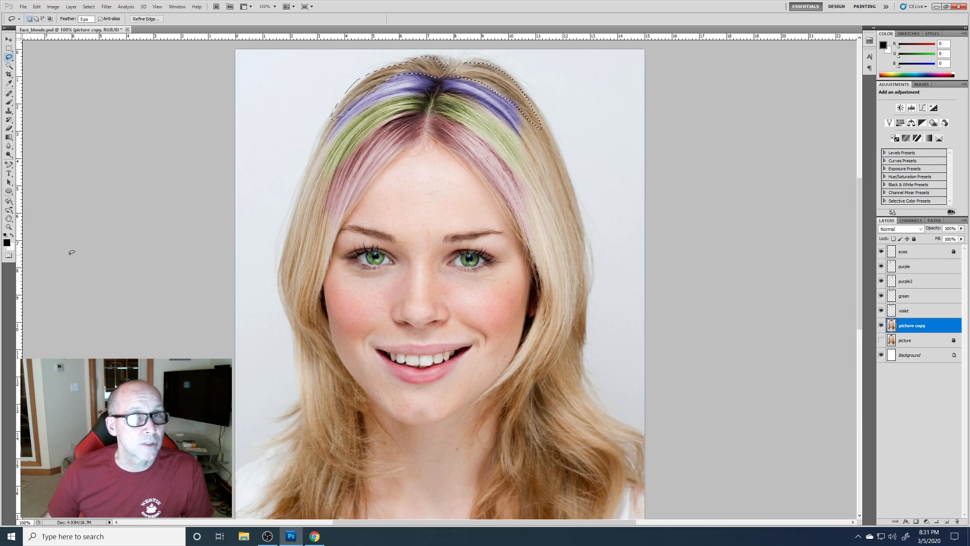
- Switch the selection to Quick Mask and mask the backdrop spill beside the upper-left hair band with a 72 px Eraser and black background colour
click(8, 255)
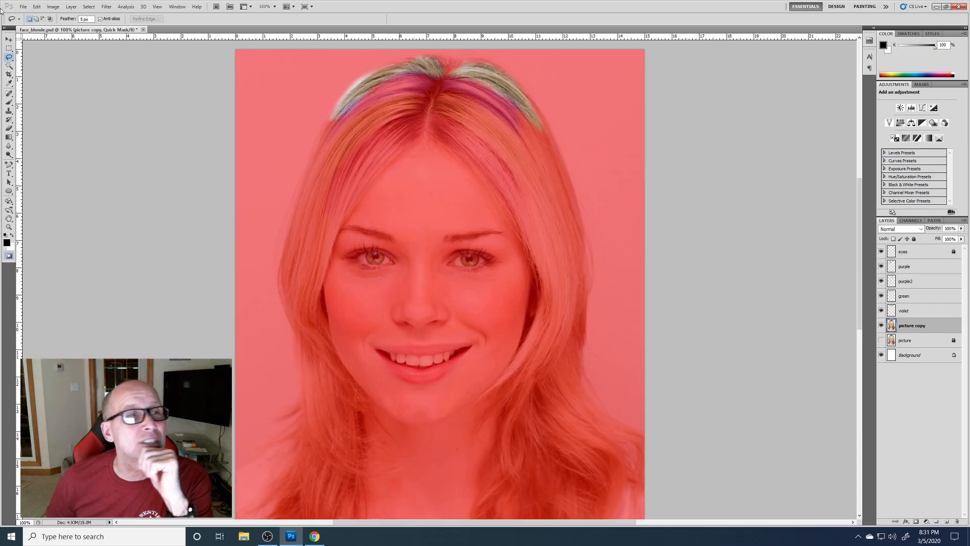
click(8, 128)
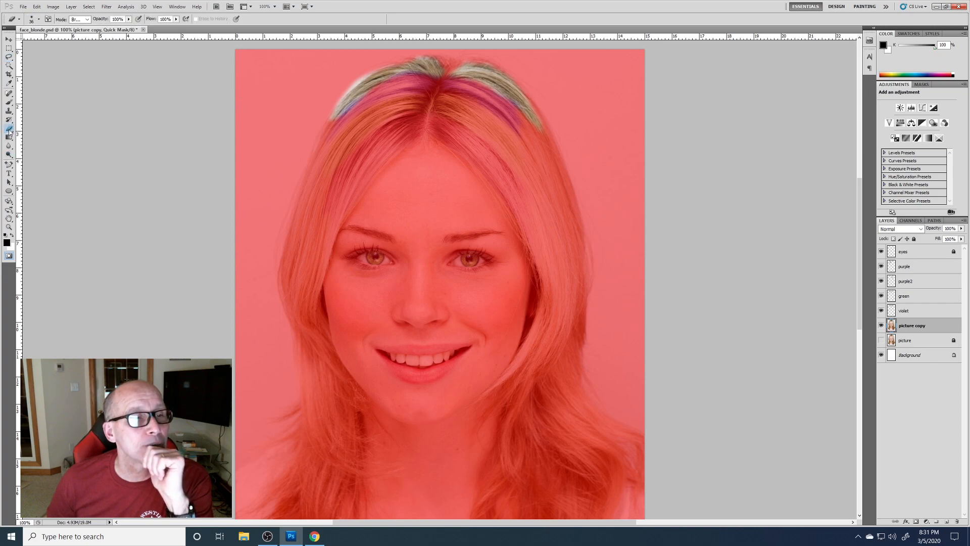
click(11, 236)
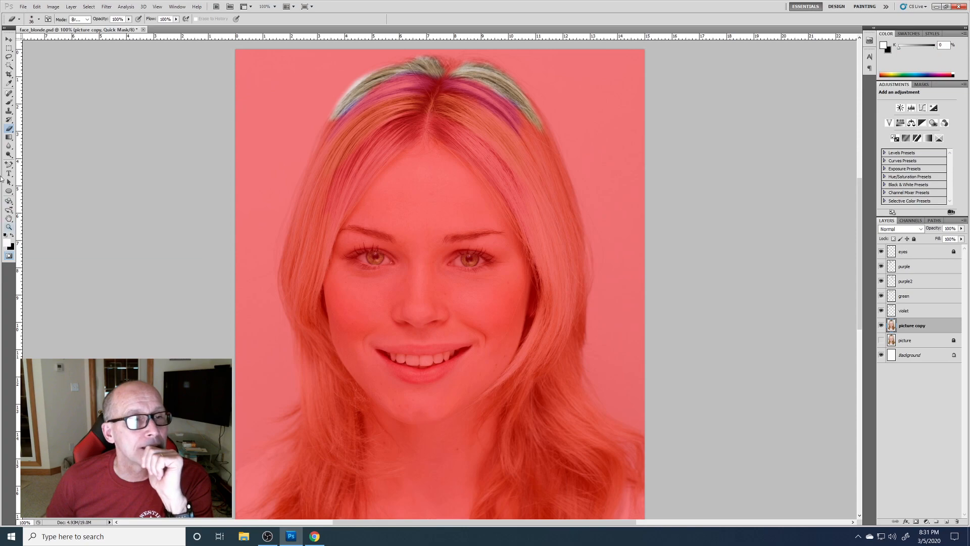
click(37, 20)
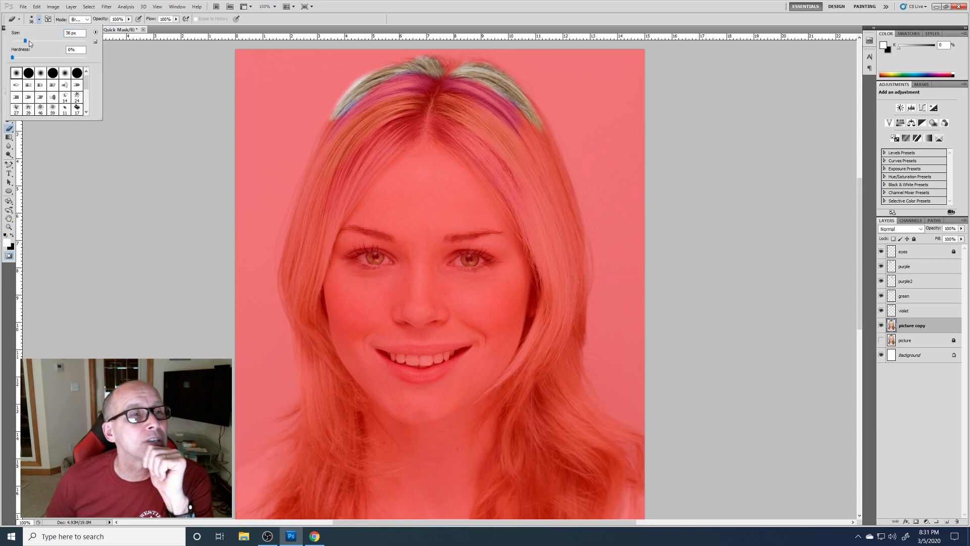
drag(27, 43, 39, 42)
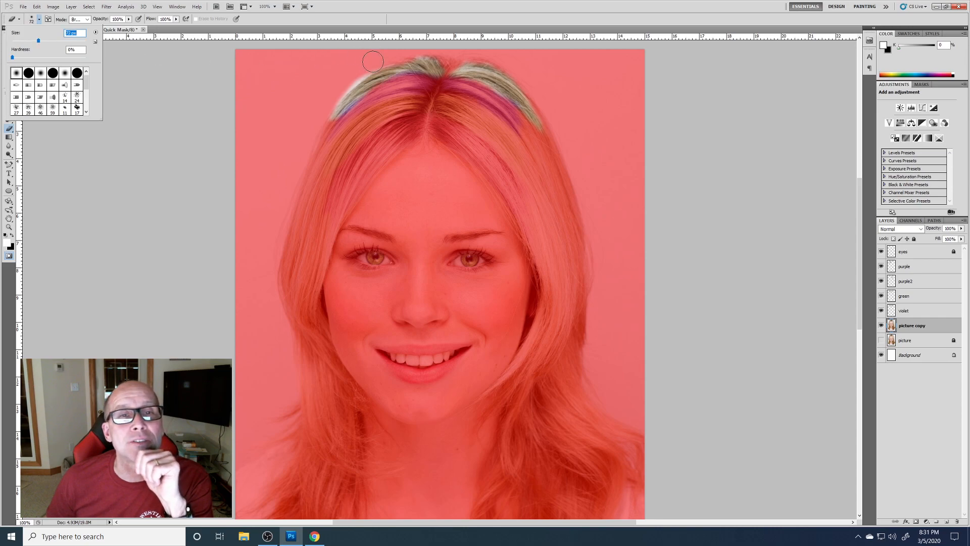
click(372, 61)
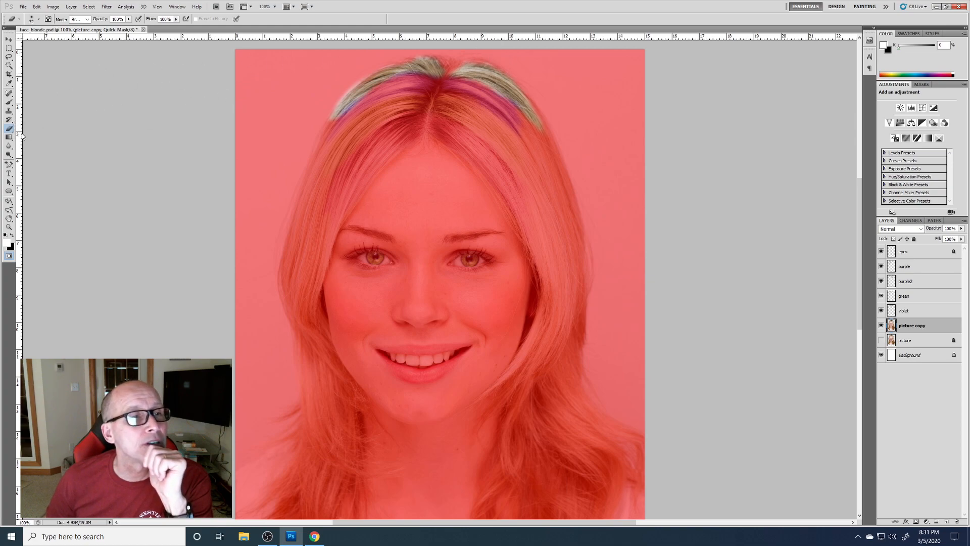
click(12, 236)
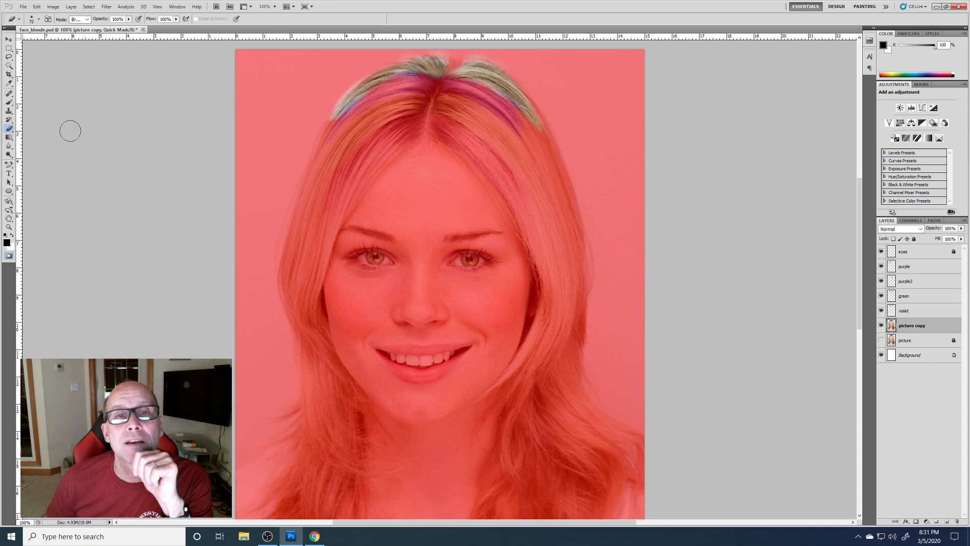
click(10, 227)
click(12, 235)
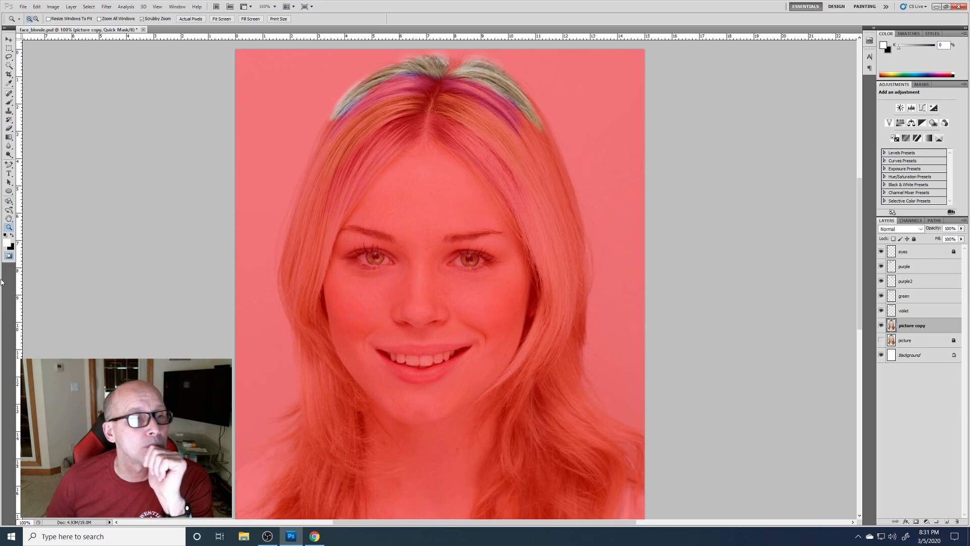
click(10, 129)
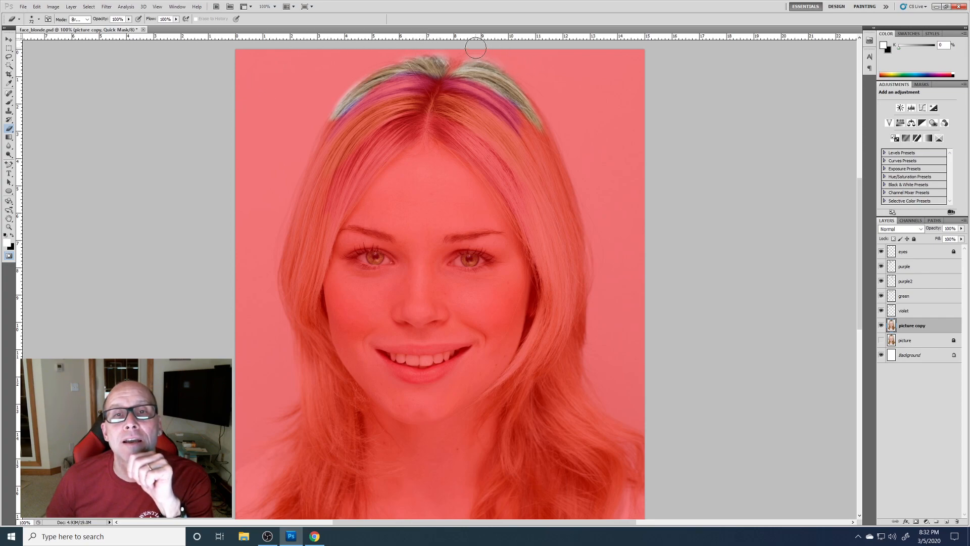
- Leave Quick Mask and copy the selected outermost hair bands from picture copy to a new layer
click(9, 256)
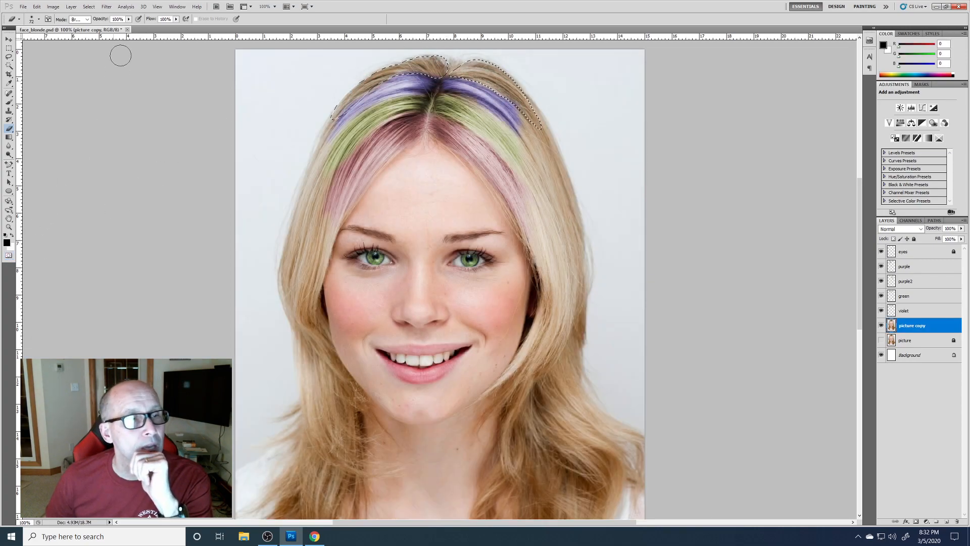
click(70, 7)
mouse_move(126, 17)
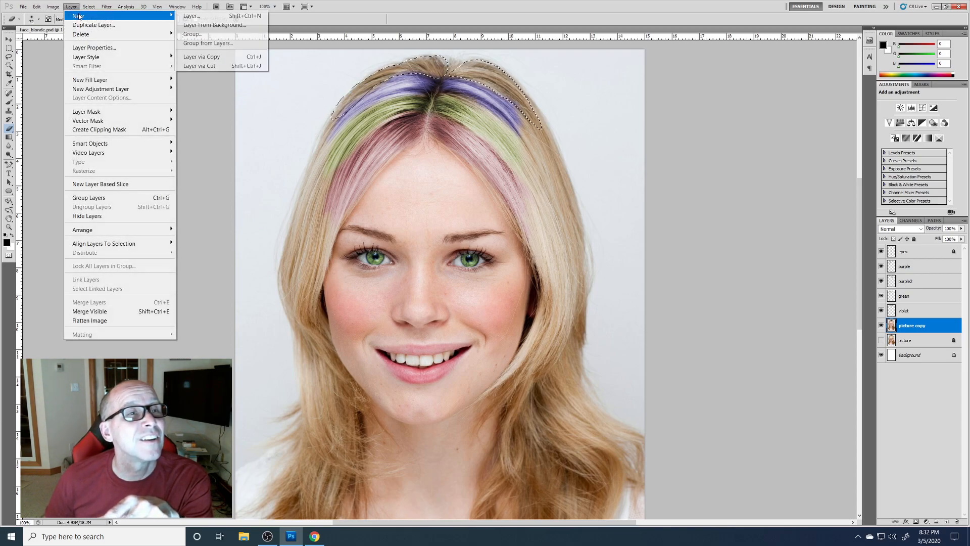
click(222, 57)
- Colorize the new outermost hair band layer with Hue/Saturation, using a purple hue of about 290 and saturation 25
click(54, 7)
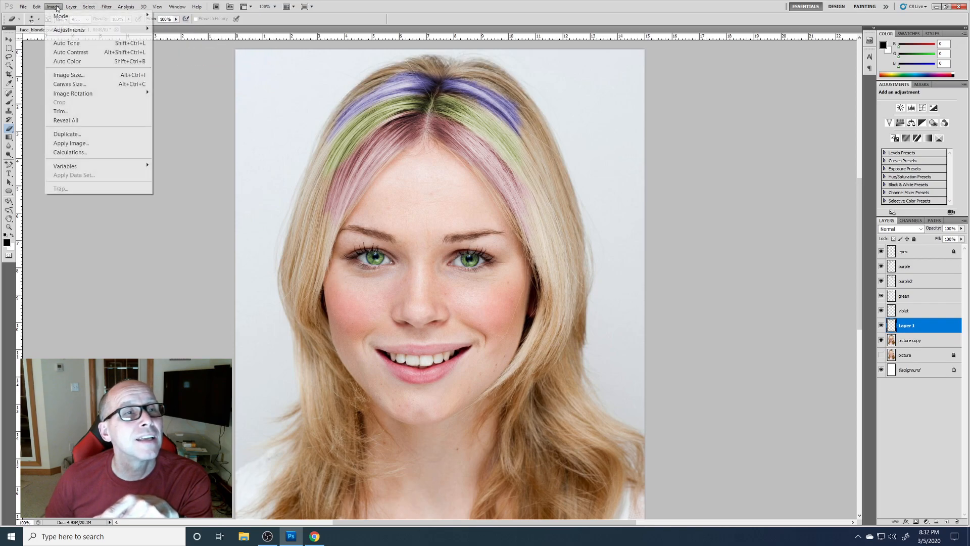
mouse_move(60, 16)
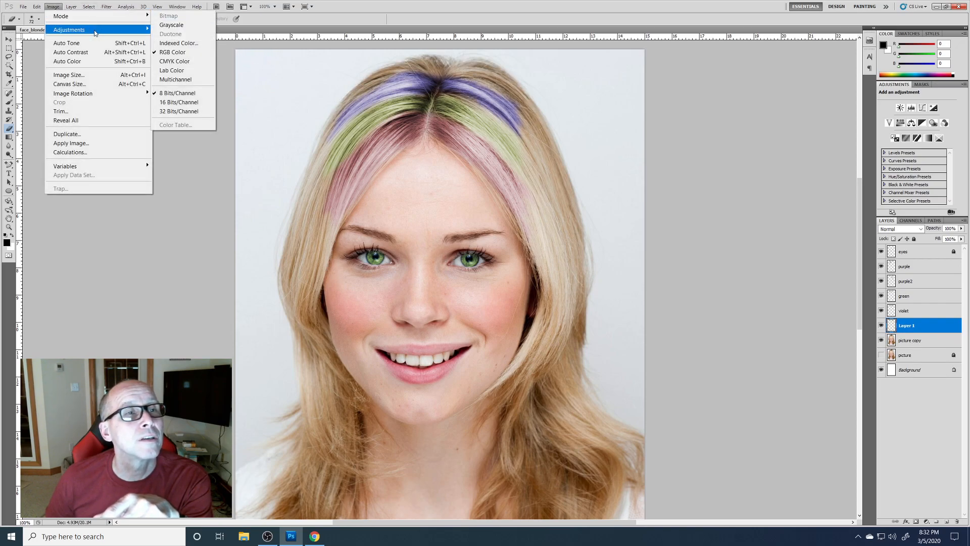
mouse_move(116, 29)
click(200, 81)
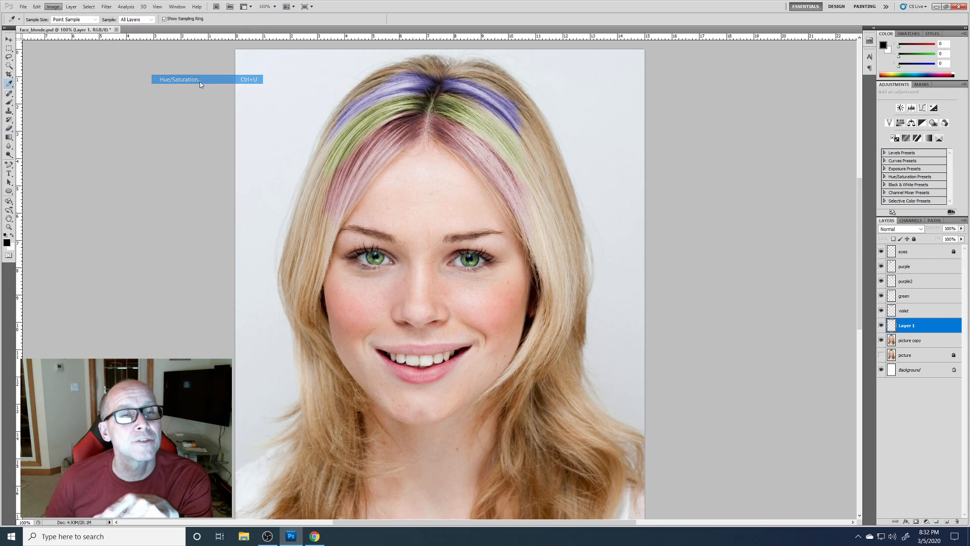
click(785, 224)
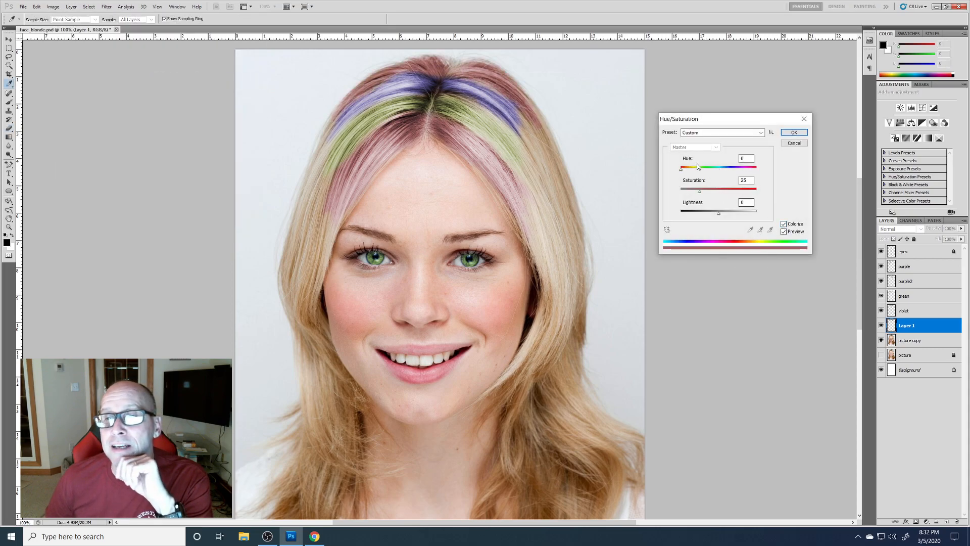
drag(684, 170, 752, 177)
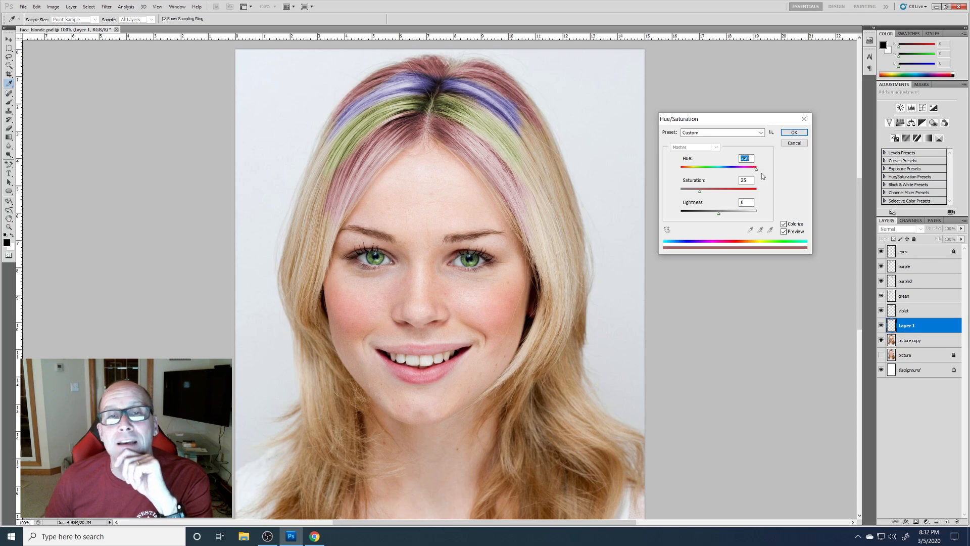
mouse_move(762, 173)
mouse_down()
mouse_move(733, 174)
mouse_move(751, 173)
mouse_move(743, 173)
mouse_up()
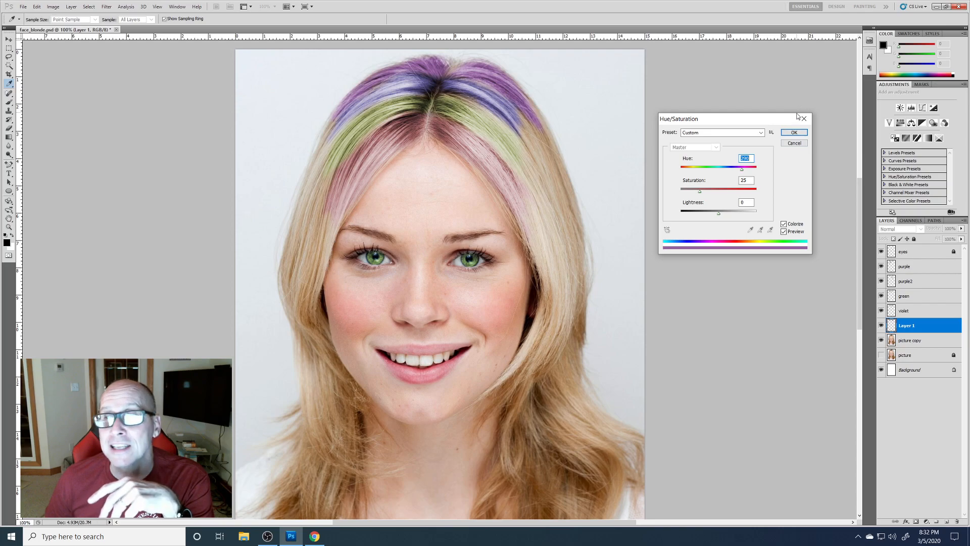
click(804, 138)
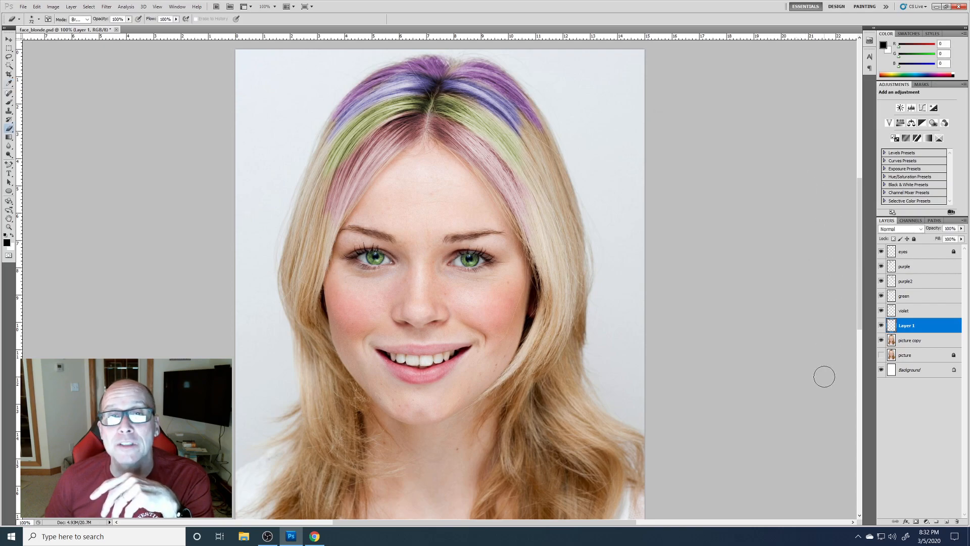
- Rename the existing violet layer, which holds the blue-violet hair bands, as blue
double_click(904, 311)
text(blue)
key(Return)
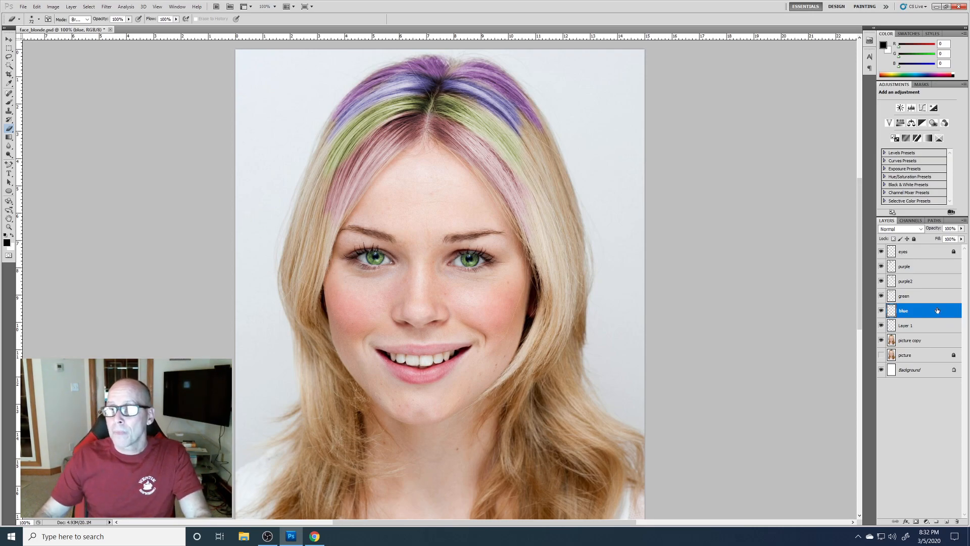
- Rename the new layer with the purple outermost hair bands as violet
double_click(900, 326)
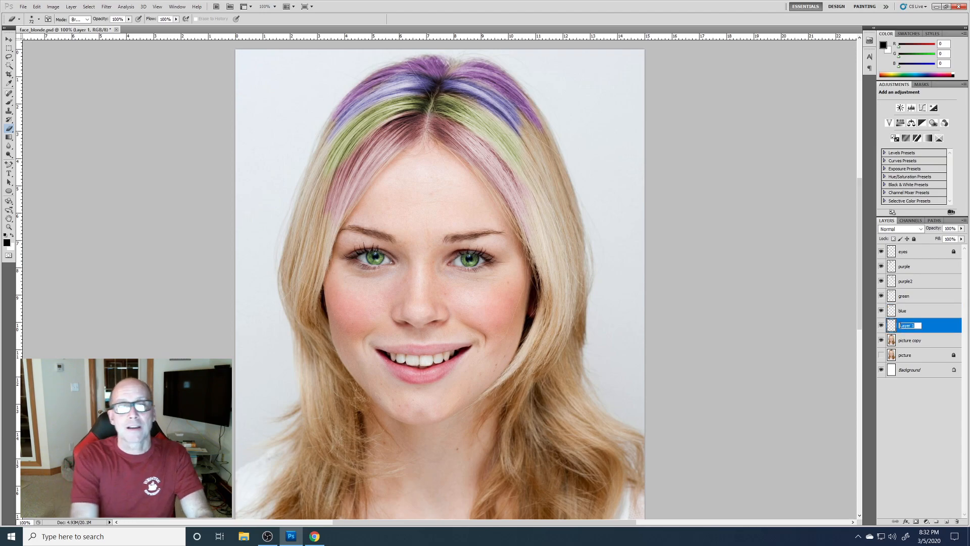
text(violet)
key(Return)
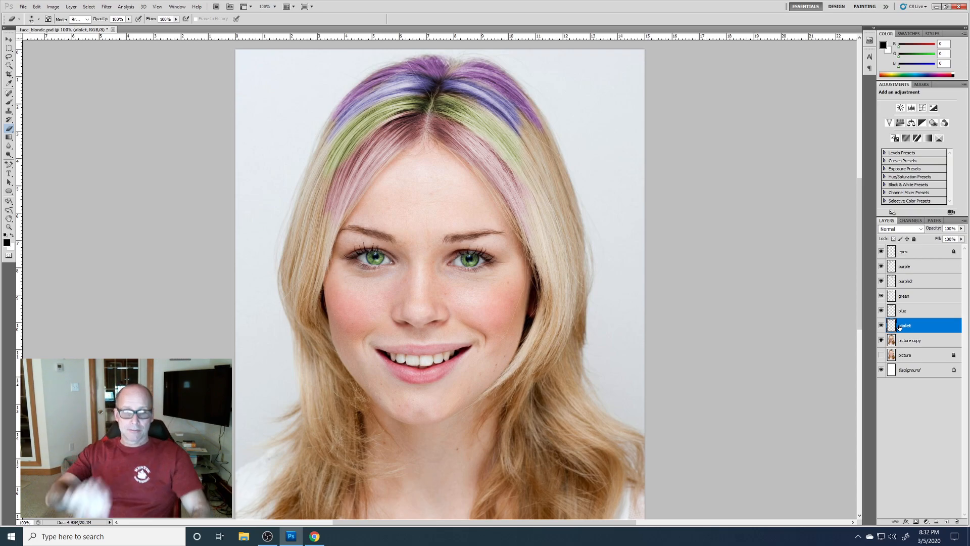
key(ctrl+minus)
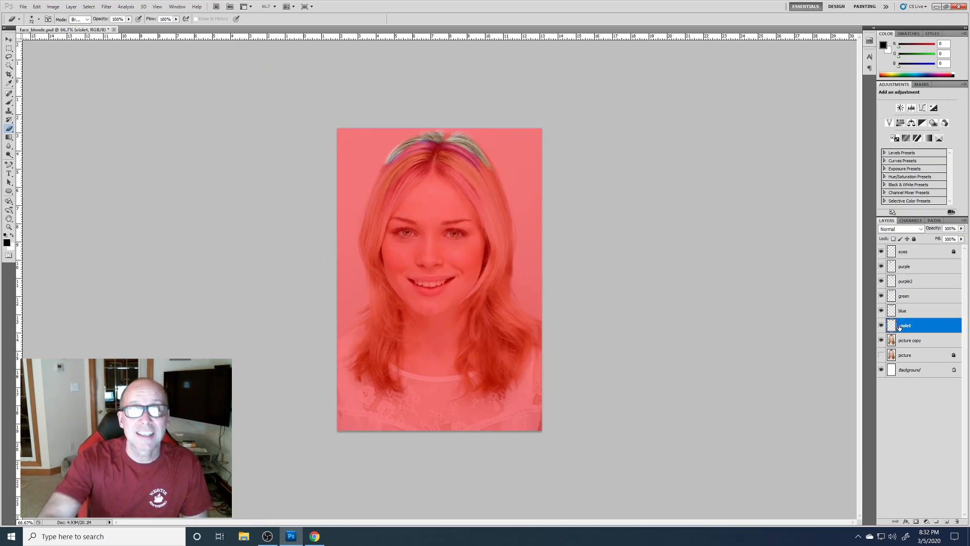